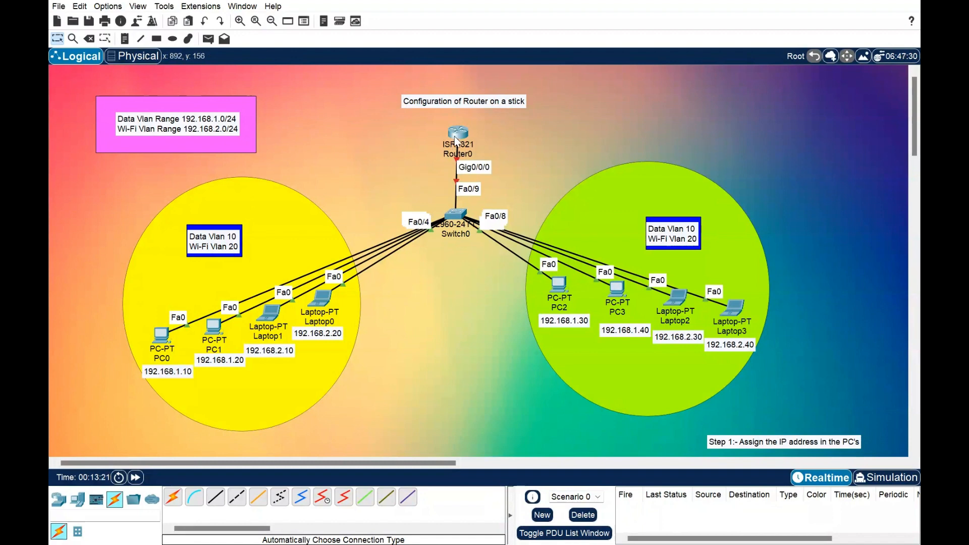
# Move the Step 1 and Step 2 notes one under the other into the empty area above the green circle.
pyautogui.moveTo(456, 144)
pyautogui.moveTo(157, 348)
pyautogui.moveTo(784, 448); pyautogui.dragTo(782, 123)
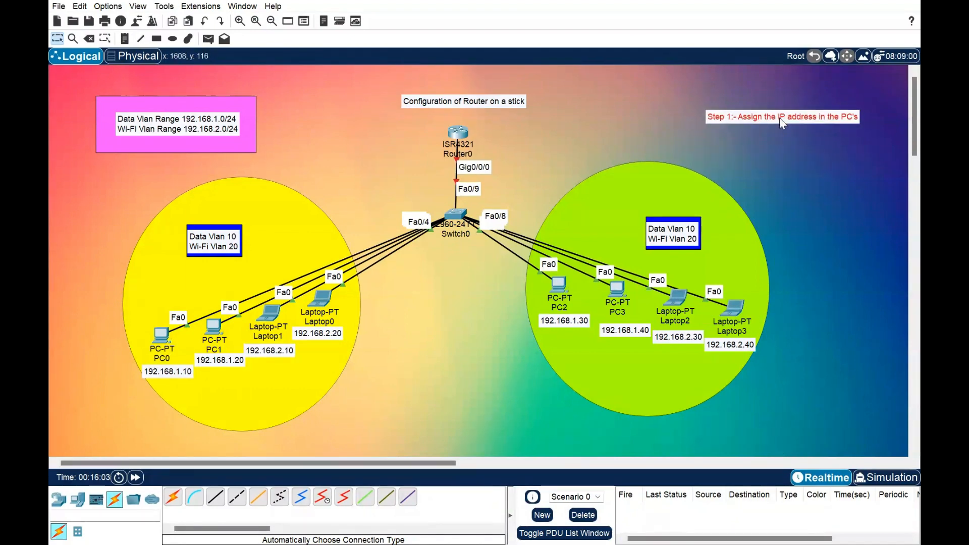
pyautogui.moveTo(914, 147); pyautogui.dragTo(913, 189)
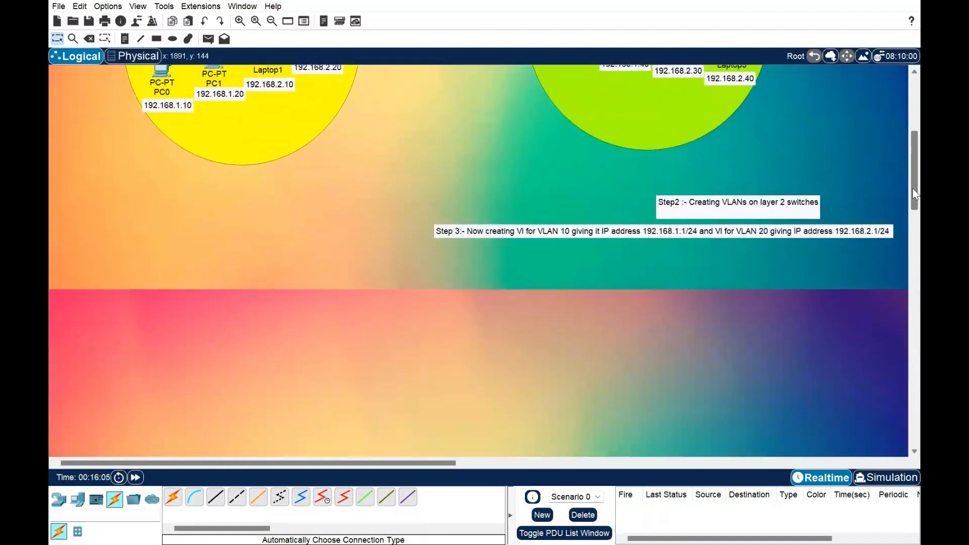
pyautogui.moveTo(732, 211); pyautogui.dragTo(822, 85)
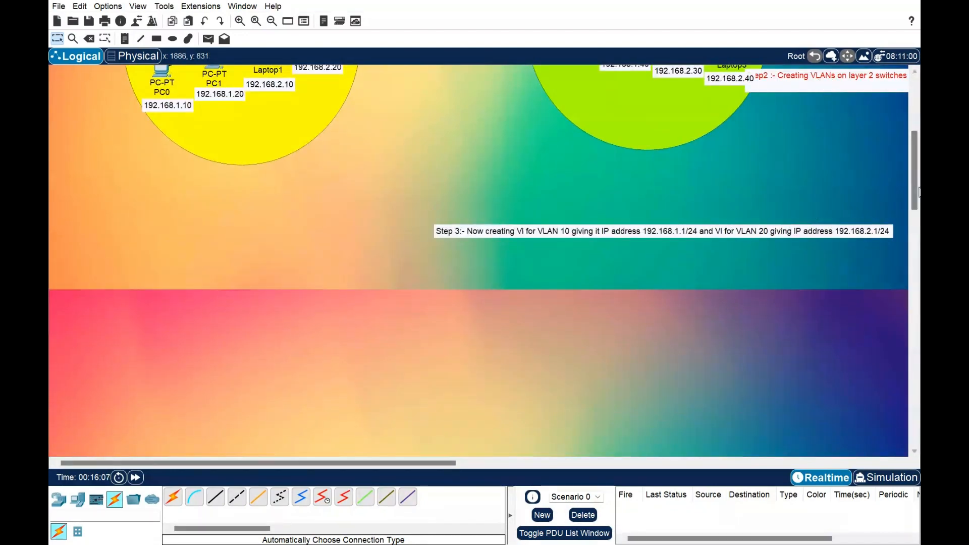
pyautogui.moveTo(915, 174); pyautogui.dragTo(916, 120)
pyautogui.moveTo(827, 335); pyautogui.dragTo(783, 147)
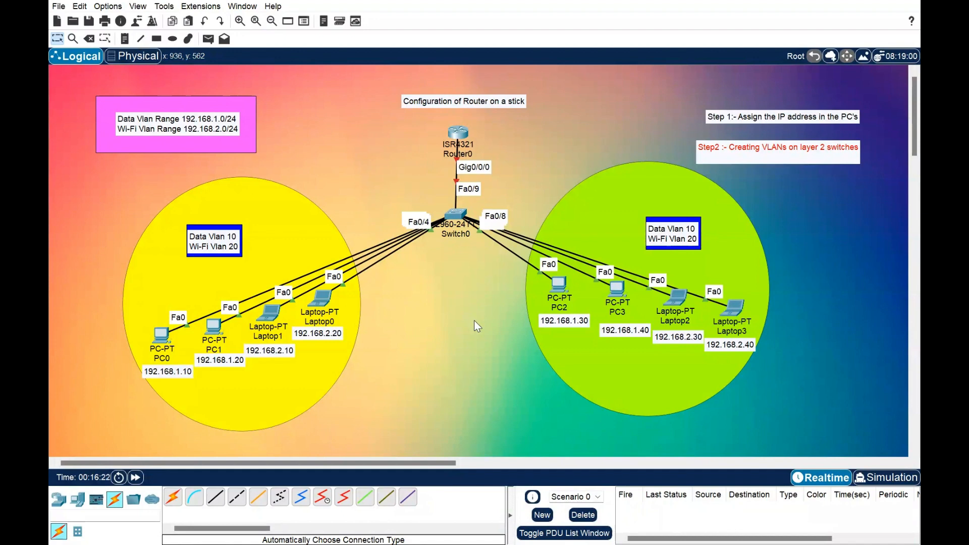
# Open Switch0's command line, enable privileged mode and enter global configuration mode with config t.
pyautogui.click(458, 215)
pyautogui.click(494, 292)
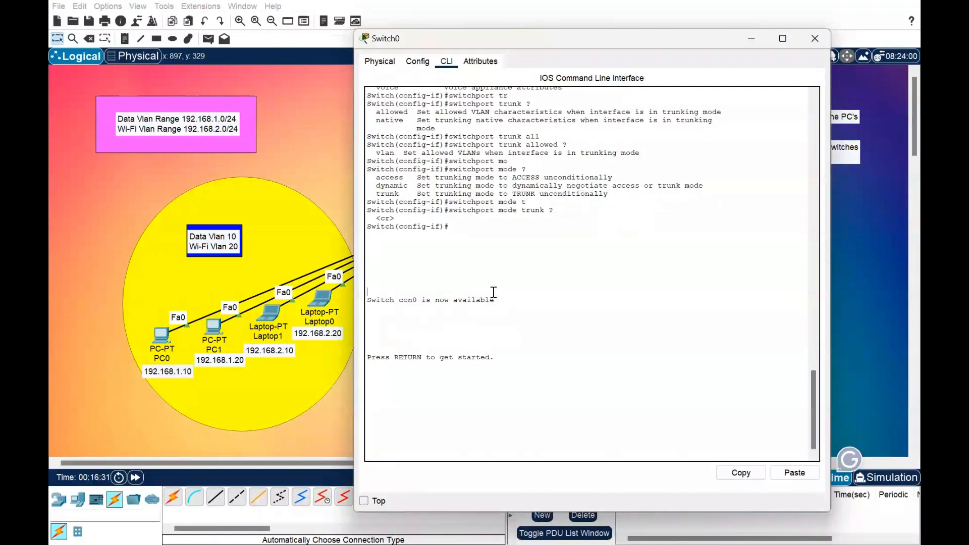
pyautogui.press('Return')
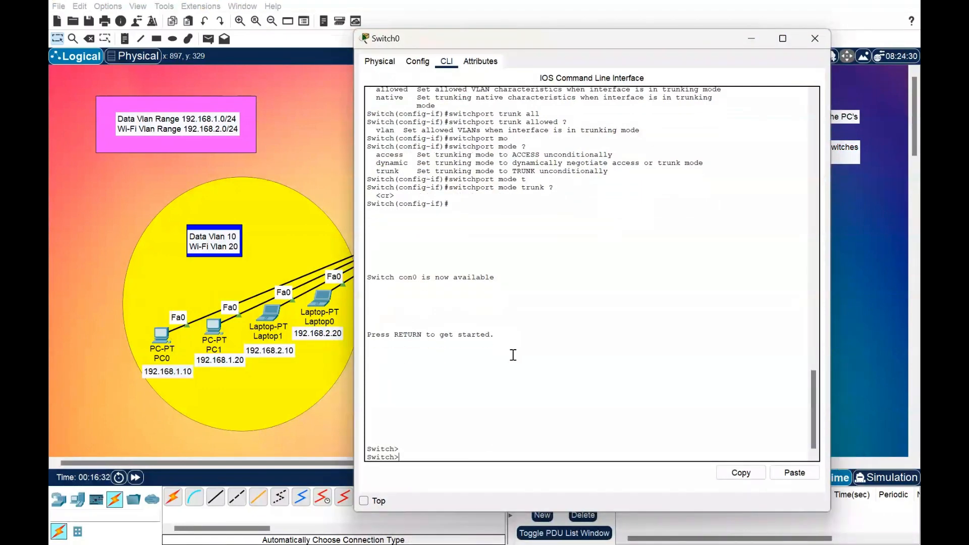
pyautogui.press('Return')
pyautogui.write('en')
pyautogui.press('Return')
pyautogui.write('ch#c')
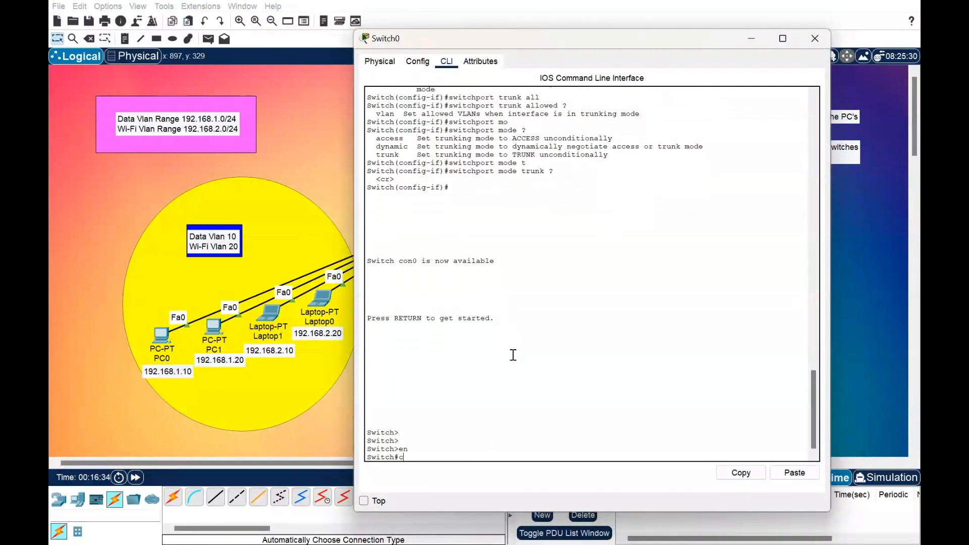
pyautogui.write('nf')
pyautogui.press('BackSpace')
pyautogui.press('BackSpace')
pyautogui.press('BackSpace')
pyautogui.write('onfig t')
pyautogui.press('Return')
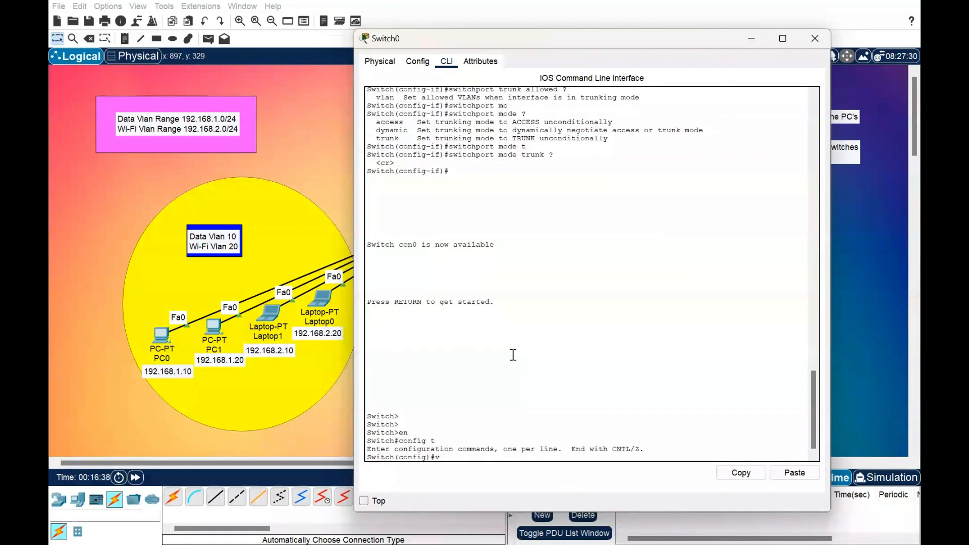
# Create VLAN 10 on the switch and name it Data.
pyautogui.write('vlan 10')
pyautogui.press('Return')
pyautogui.write('name')
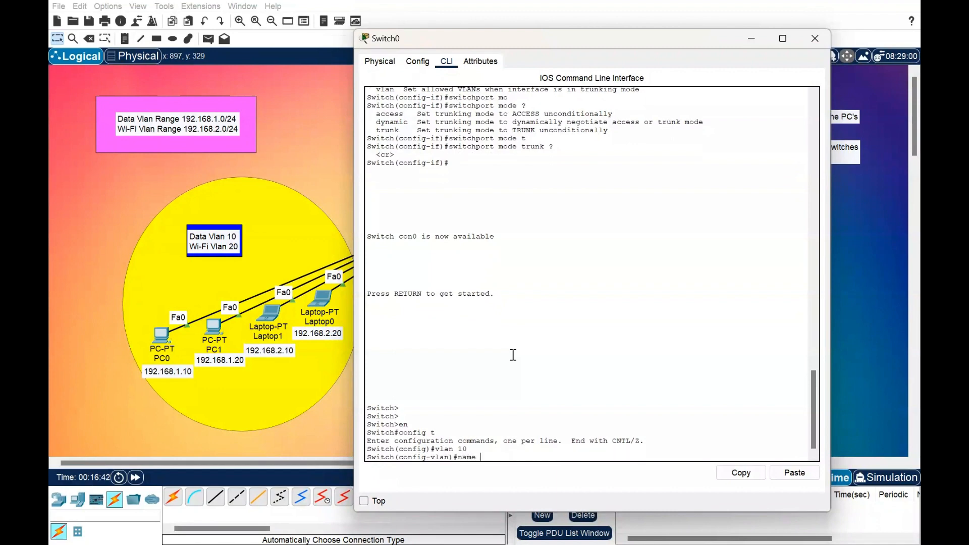
pyautogui.write(' Data V')
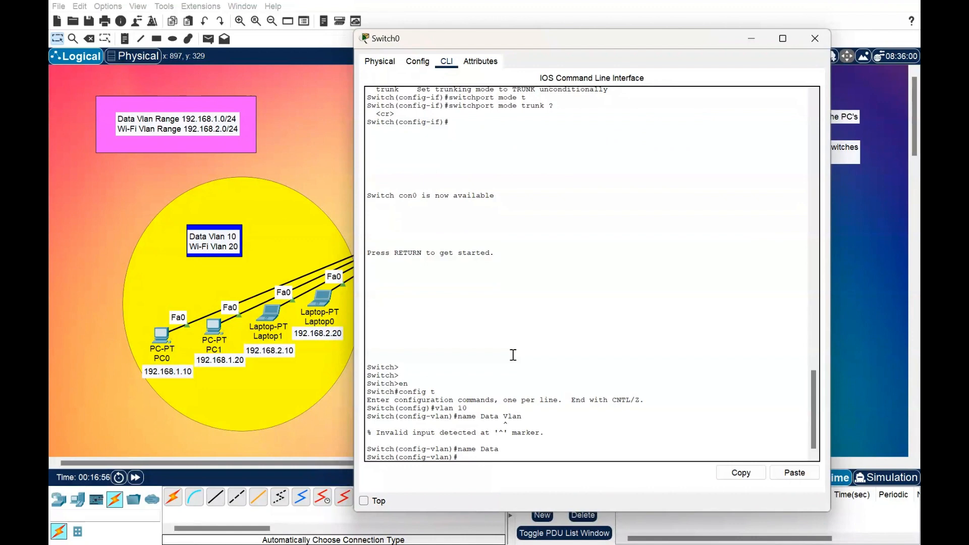
# Create VLAN 20 on the switch, name it Wi-Fi, and end configuration mode.
pyautogui.write('lan 20')
pyautogui.press('Return')
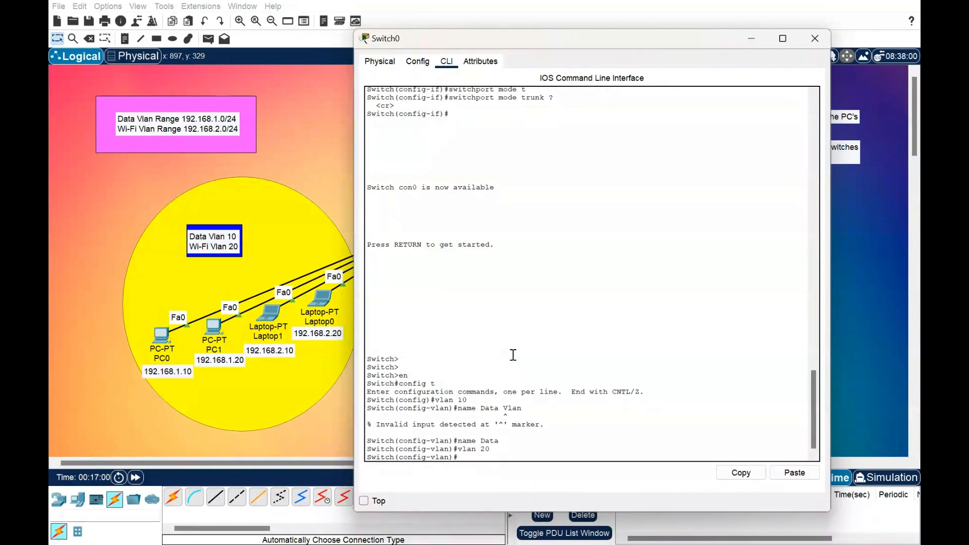
pyautogui.write('name Wi-Fi')
pyautogui.press('Return')
pyautogui.write('end')
pyautogui.press('Return')
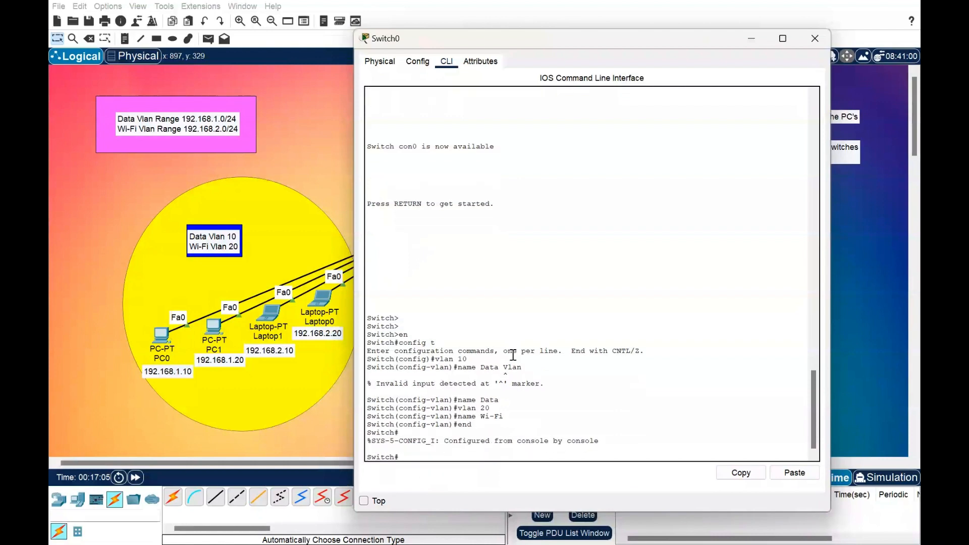
# Display the switch's brief VLAN table with show vlan b.
pyautogui.write('so')
pyautogui.write('how')
pyautogui.write('vlan b')
pyautogui.press('Return')
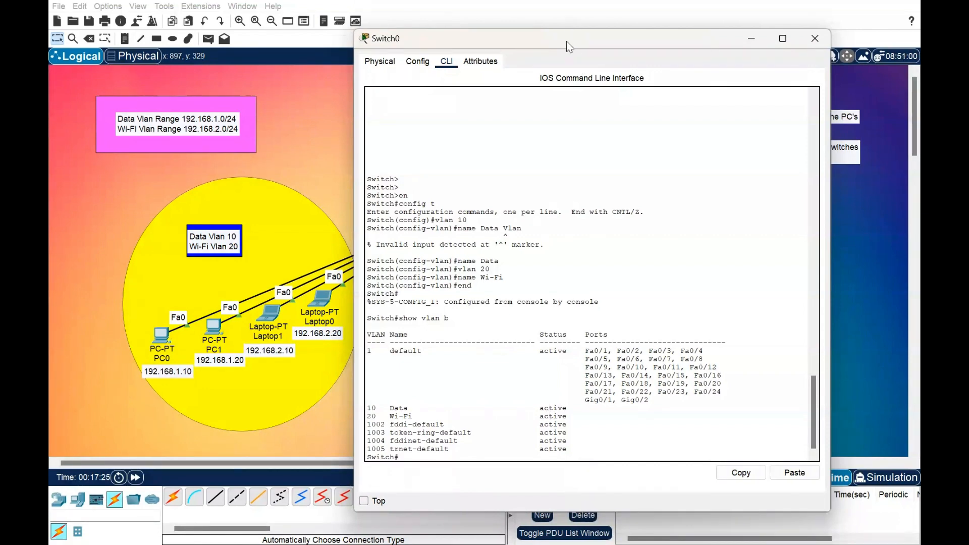
# Uncover the yellow device group and enter interface range configuration for switch ports fa0/1-2.
pyautogui.moveTo(567, 41); pyautogui.dragTo(690, 53)
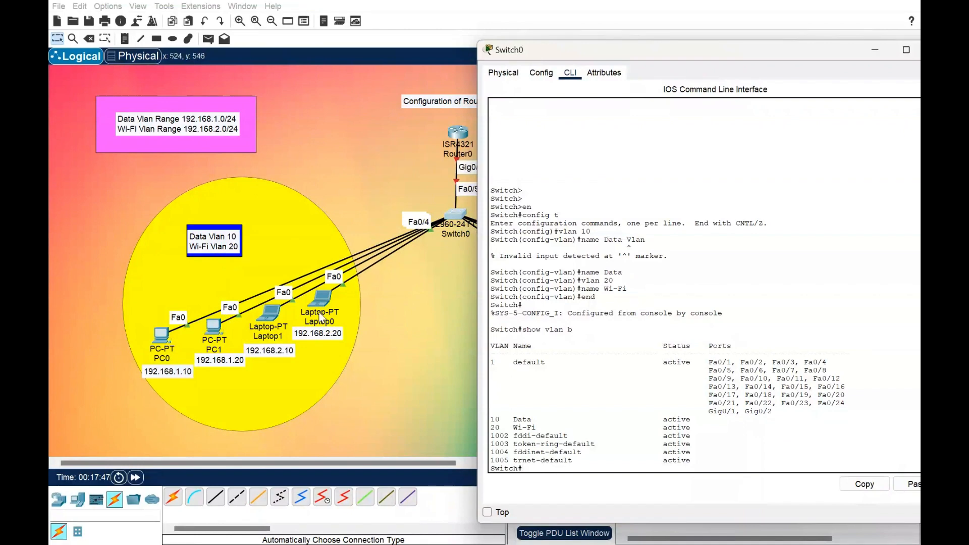
pyautogui.press('Return')
pyautogui.press('Return')
pyautogui.write('co')
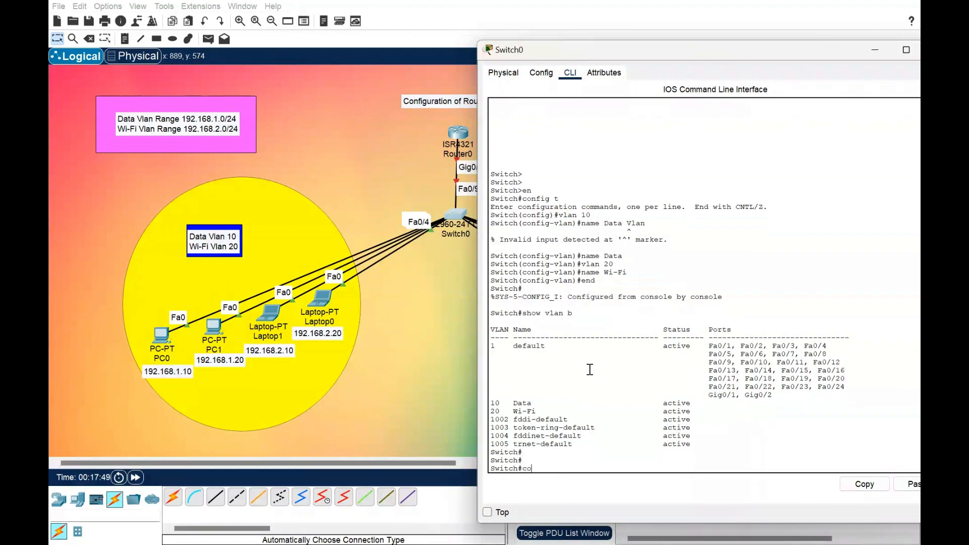
pyautogui.write('nfig t')
pyautogui.press('Return')
pyautogui.write('inter')
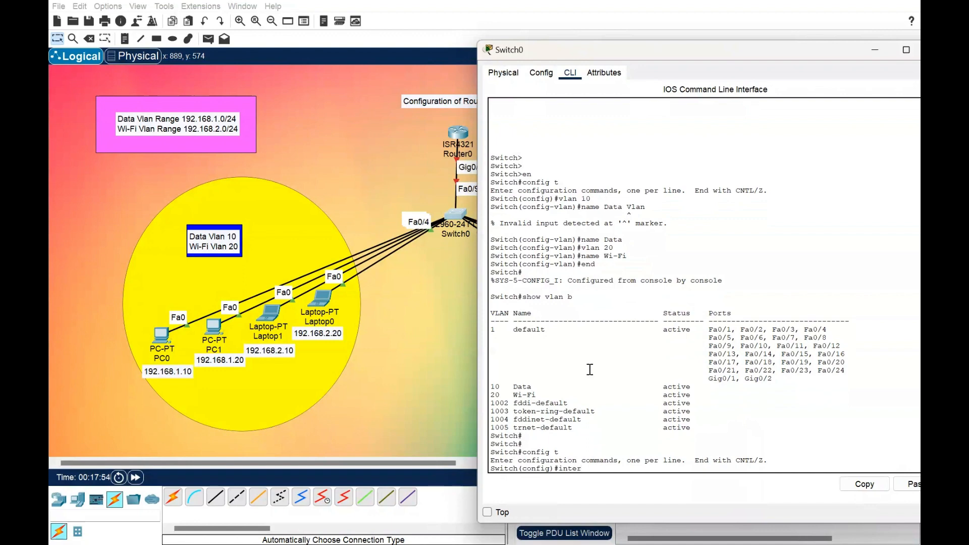
pyautogui.press('Tab')
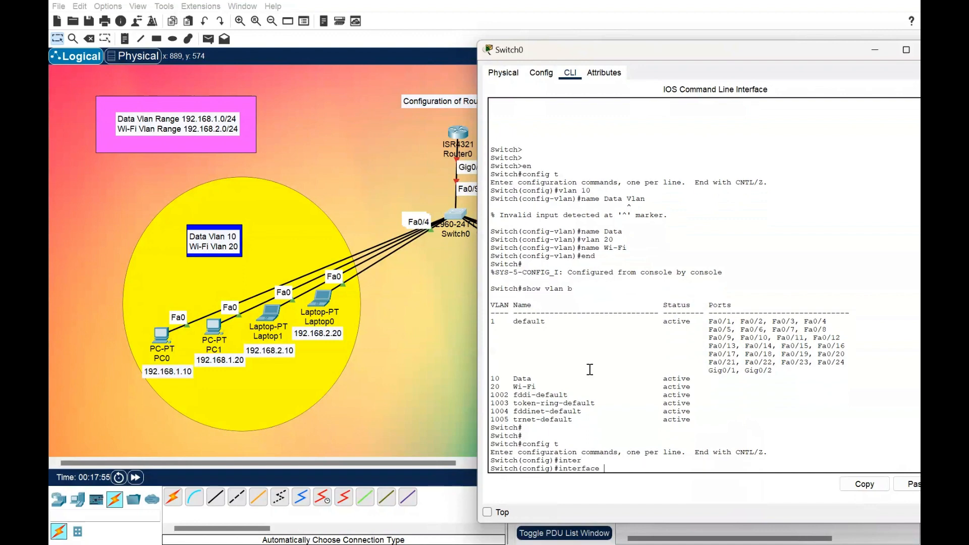
pyautogui.write('r')
pyautogui.press('Tab')
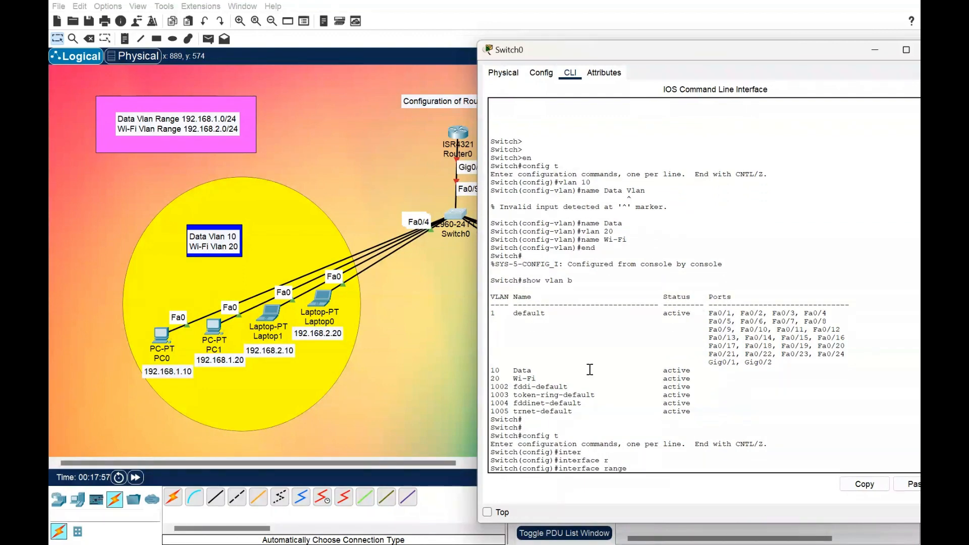
pyautogui.write('fa0/1-2')
pyautogui.press('Return')
# Assign ports fa0/1-2 to access VLAN 10 and end configuration mode.
pyautogui.write('sw')
pyautogui.press('Tab')
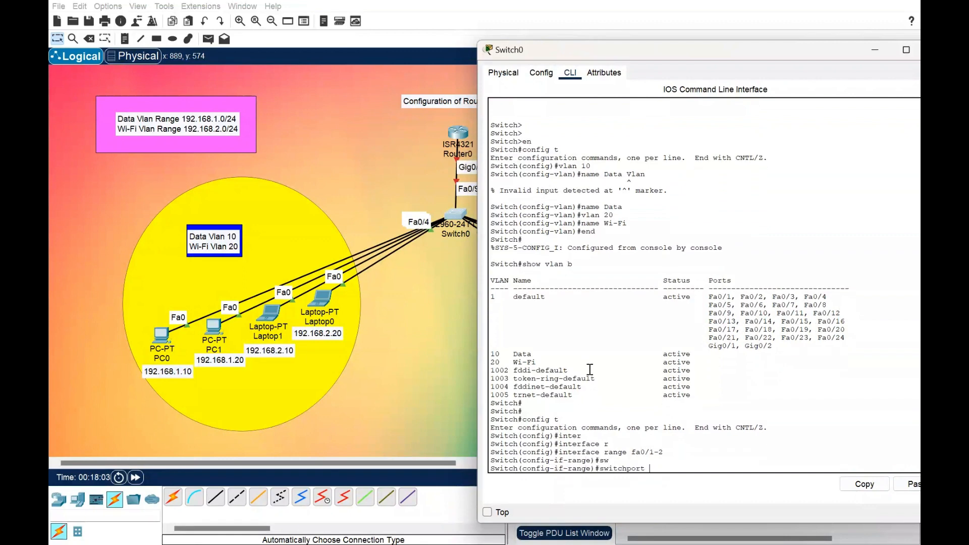
pyautogui.write('ac')
pyautogui.press('Tab')
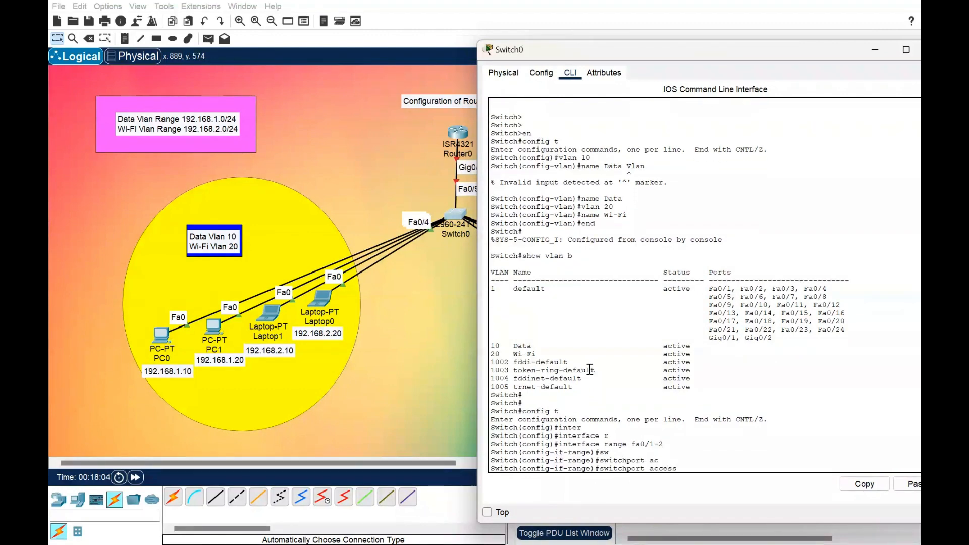
pyautogui.write('mo')
pyautogui.press('Tab')
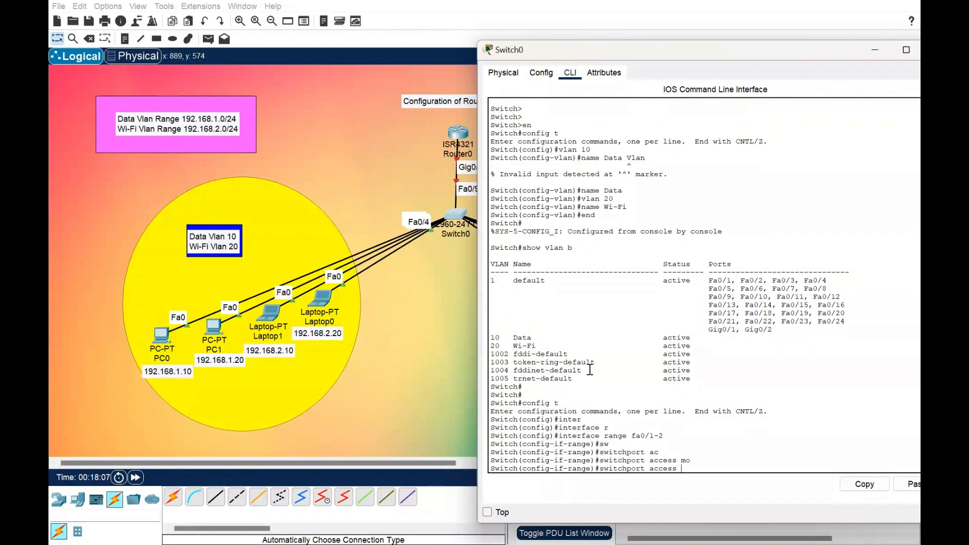
pyautogui.write('v')
pyautogui.press('Tab')
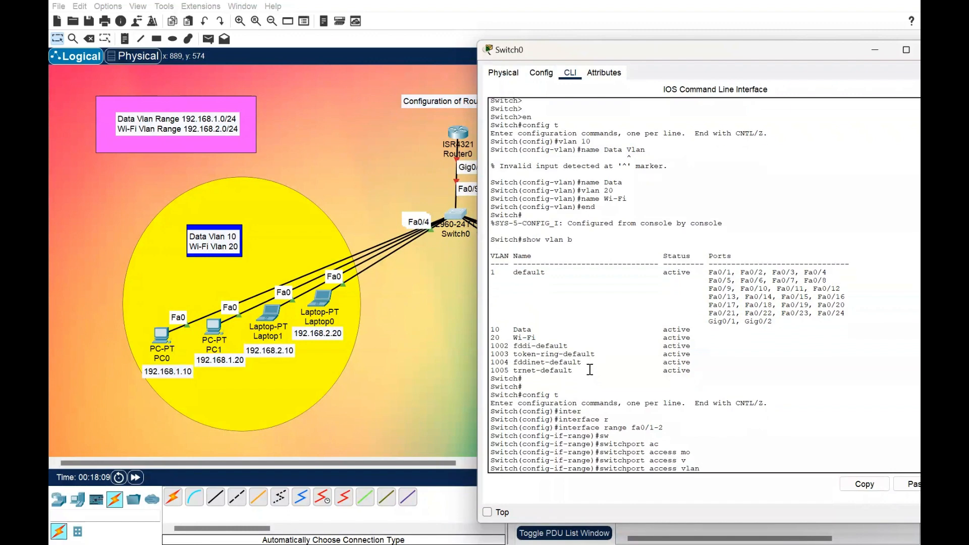
pyautogui.write('10')
pyautogui.press('Return')
pyautogui.write('end')
pyautogui.press('Return')
# Re-enter global configuration mode and open interface range configuration for switch ports fa0/3-4.
pyautogui.write('config t')
pyautogui.press('Return')
pyautogui.write('inter')
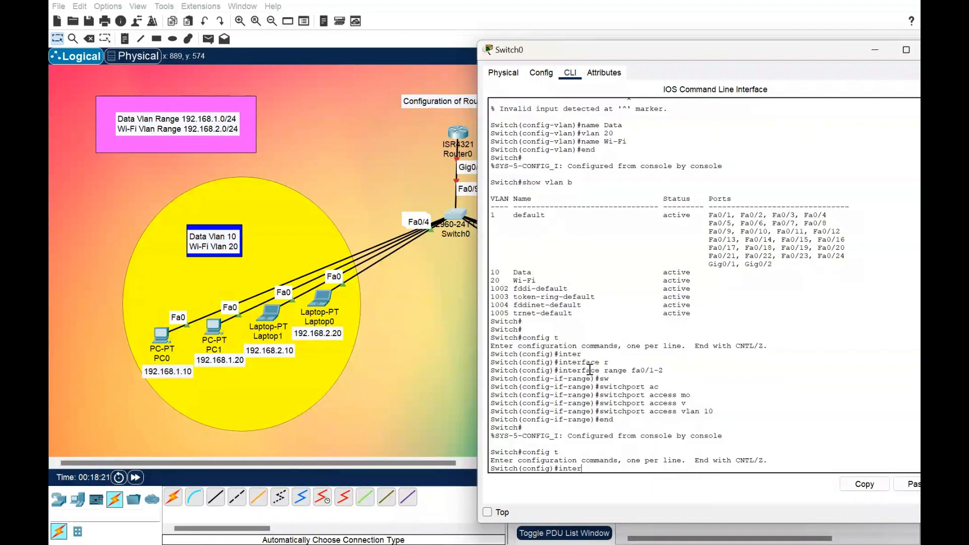
pyautogui.write(' range fa03')
pyautogui.press('BackSpace')
pyautogui.write('/3-4')
pyautogui.press('Return')
# Assign ports fa0/3-4 to access VLAN 20 and exit their interface range configuration.
pyautogui.write('sw')
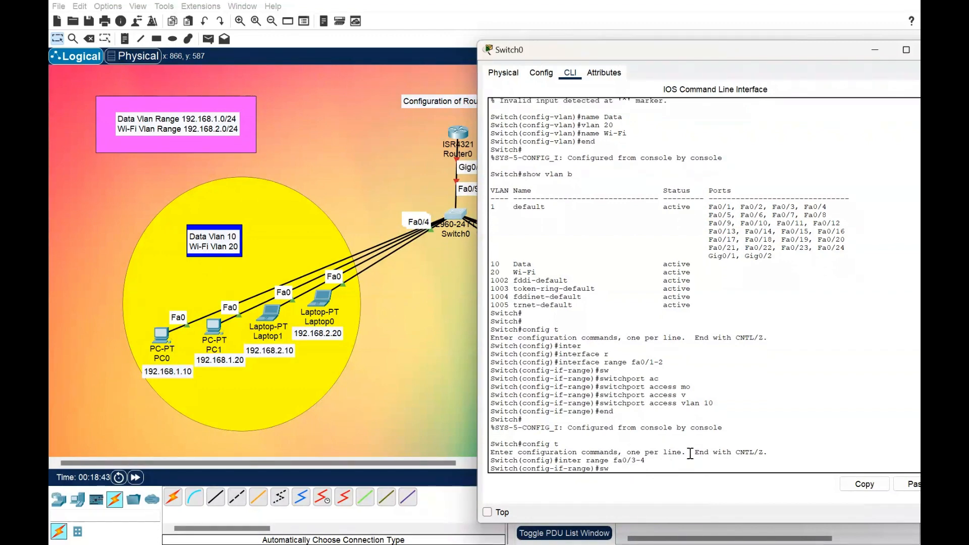
pyautogui.press('Tab')
pyautogui.write('acc')
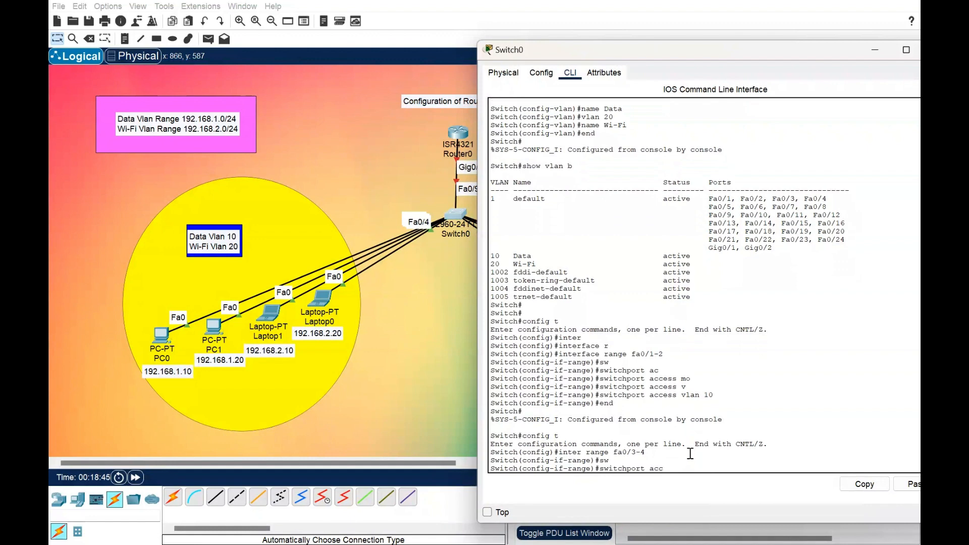
pyautogui.write('e vlan 20')
pyautogui.press('Return')
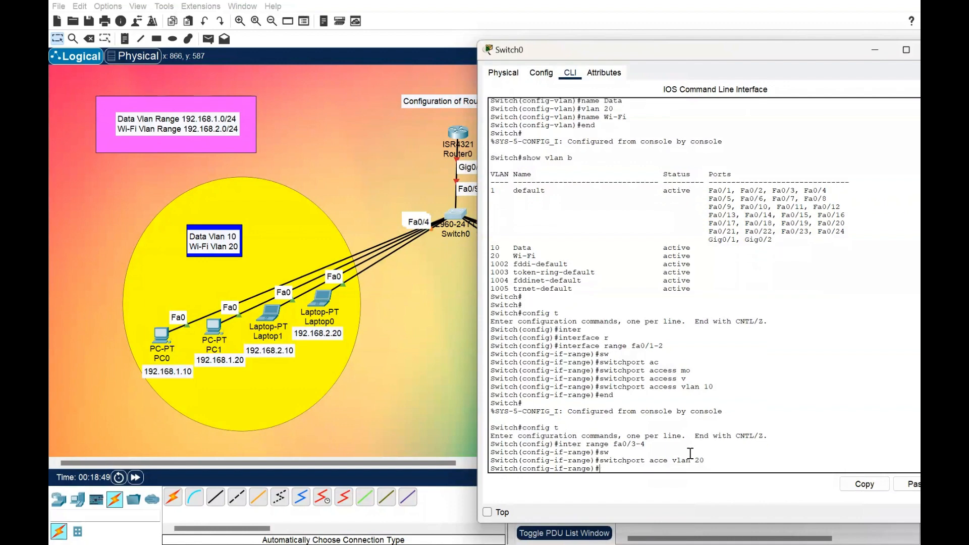
pyautogui.write('exit')
pyautogui.press('Return')
pyautogui.write('exit')
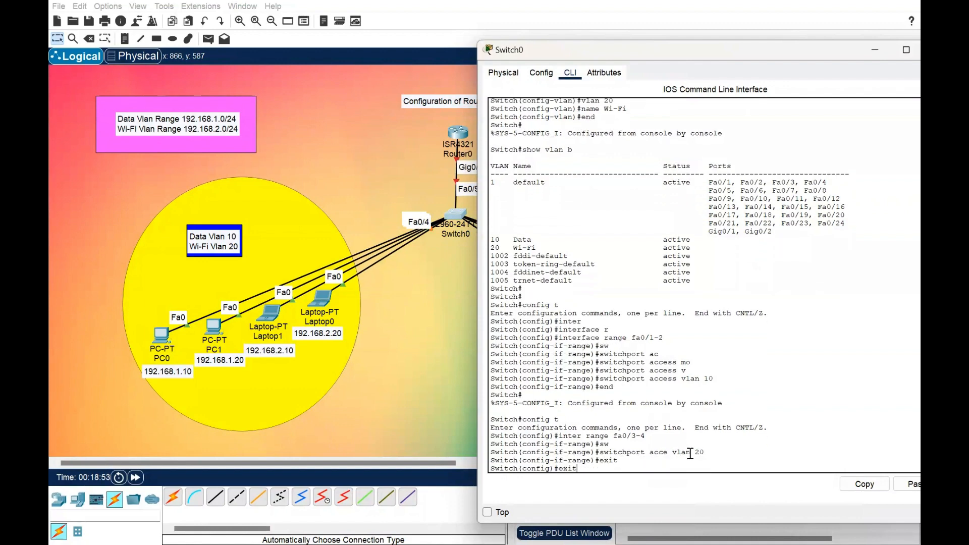
# Move the Switch0 window over the yellow group to uncover the green group, and exit global configuration mode.
pyautogui.moveTo(696, 47); pyautogui.dragTo(494, 285)
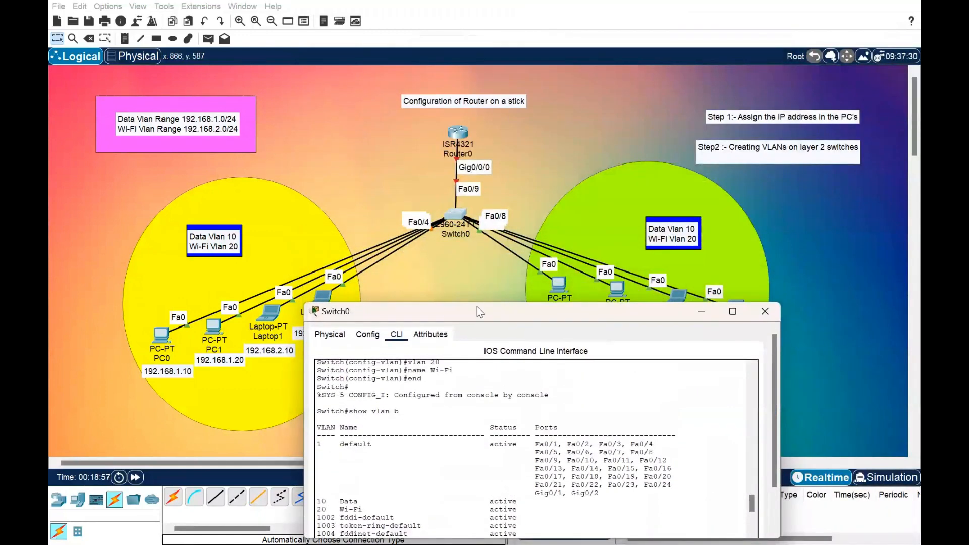
pyautogui.moveTo(477, 307); pyautogui.dragTo(222, 246)
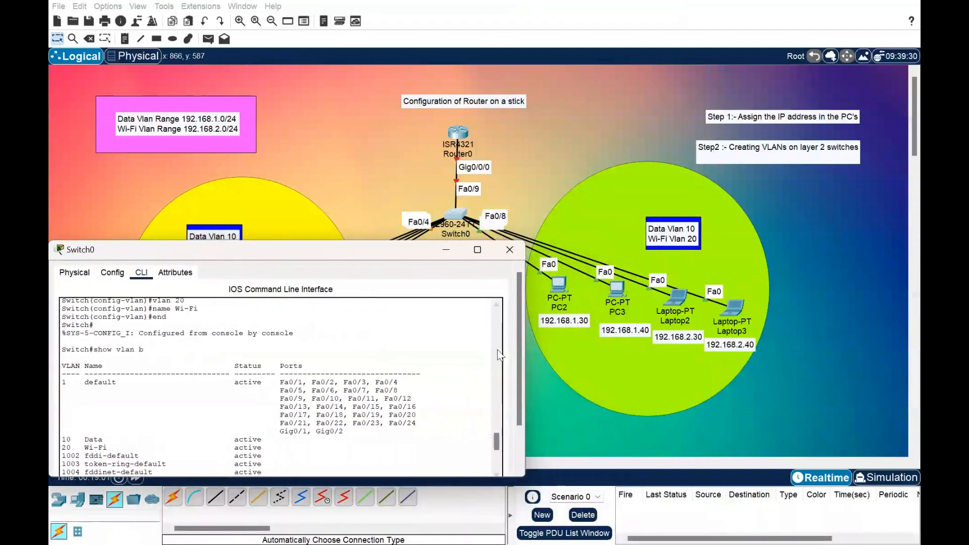
pyautogui.moveTo(497, 442); pyautogui.dragTo(497, 473)
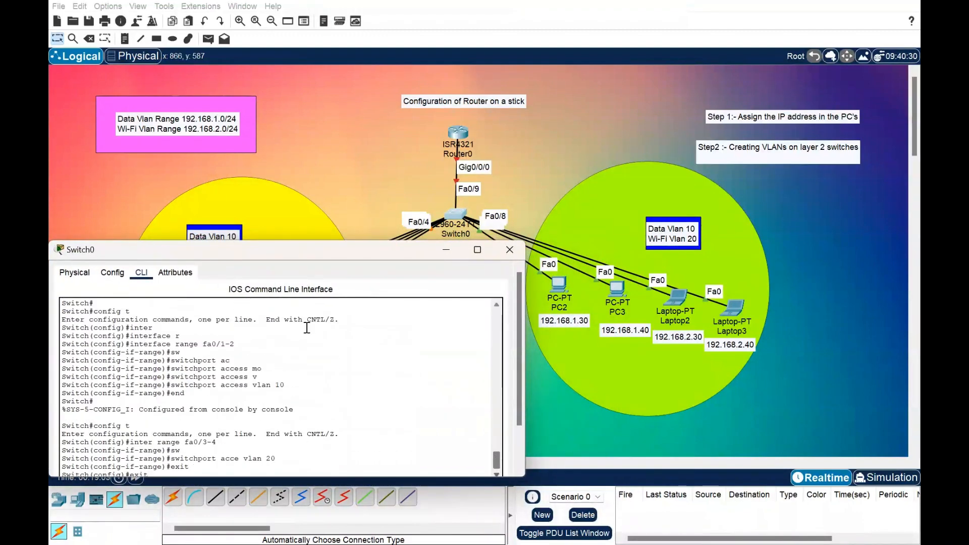
pyautogui.moveTo(286, 251); pyautogui.dragTo(288, 237)
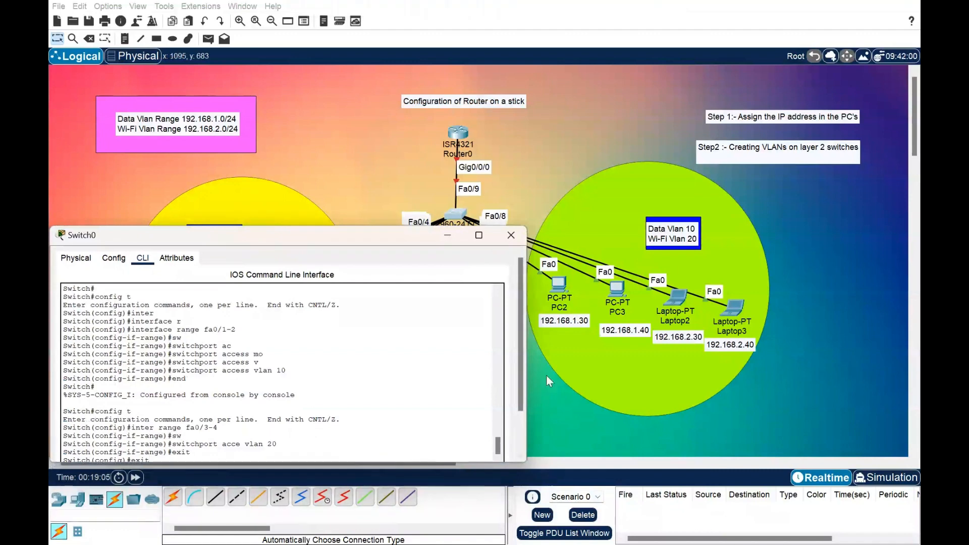
pyautogui.moveTo(523, 365); pyautogui.dragTo(520, 414)
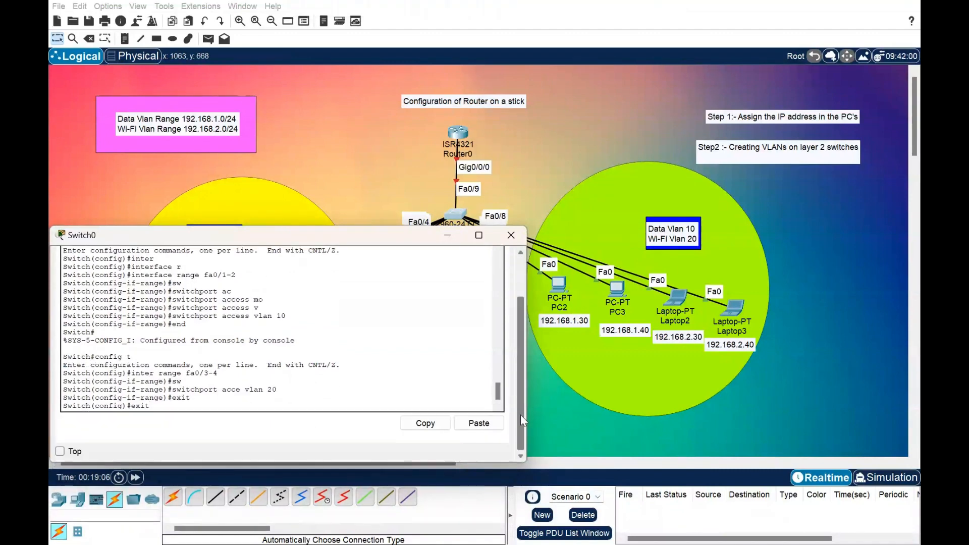
pyautogui.click(278, 407)
pyautogui.press('Return')
pyautogui.press('Return')
# Re-enter global configuration mode and open interface range configuration for switch ports fa0/5-6.
pyautogui.write('ch#c')
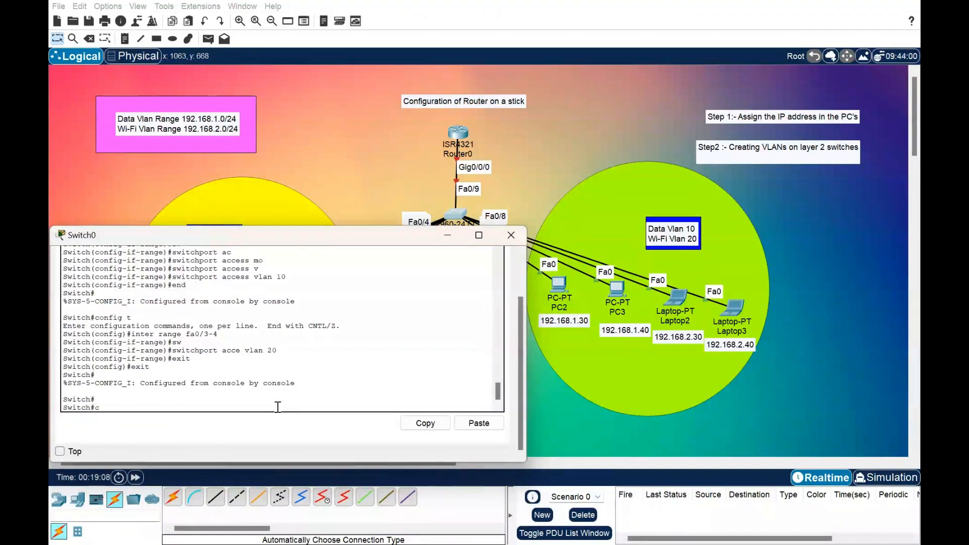
pyautogui.write('onfig t')
pyautogui.press('Return')
pyautogui.write('inte')
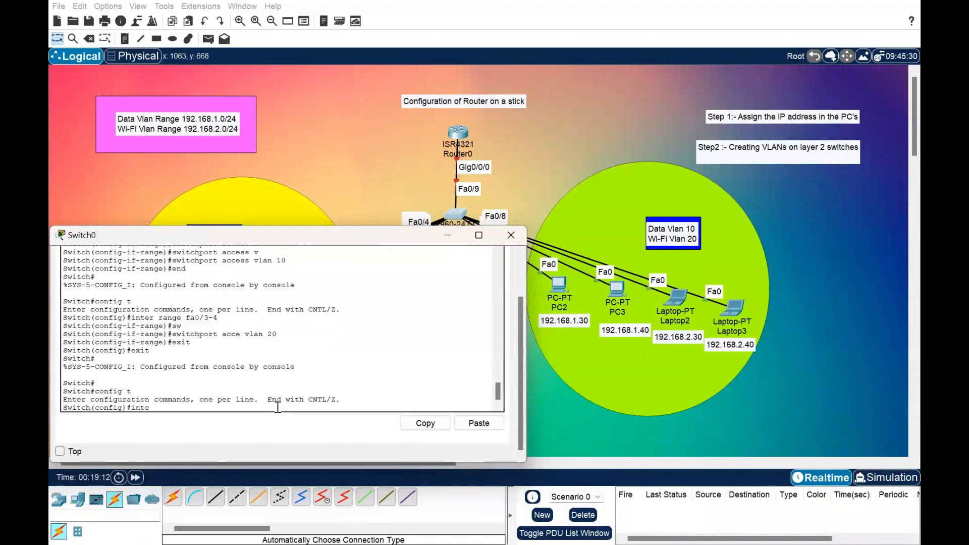
pyautogui.write('r range fa0/5-6')
pyautogui.press('Return')
# Assign ports fa0/5-6 to access VLAN 10 and exit their interface range configuration.
pyautogui.write('sw')
pyautogui.press('Tab')
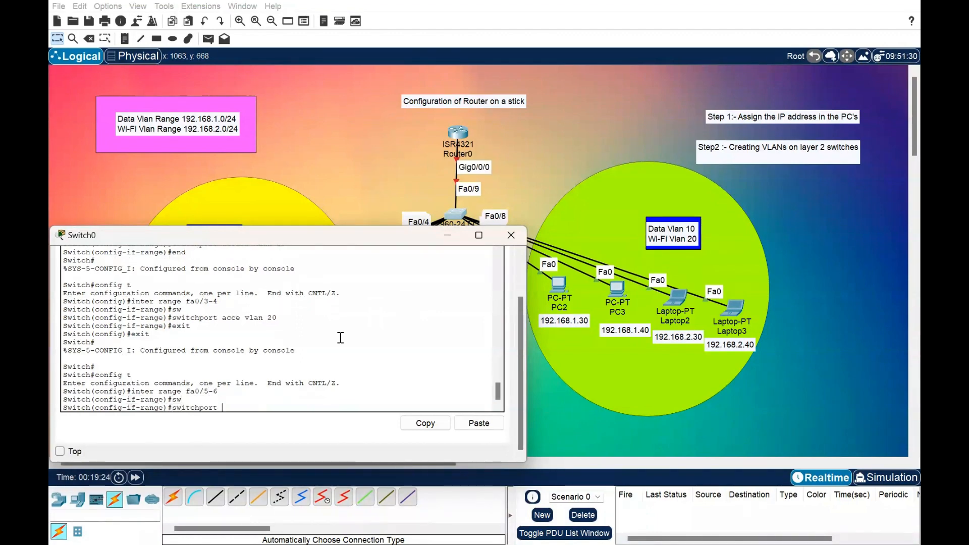
pyautogui.write('ac')
pyautogui.press('Tab')
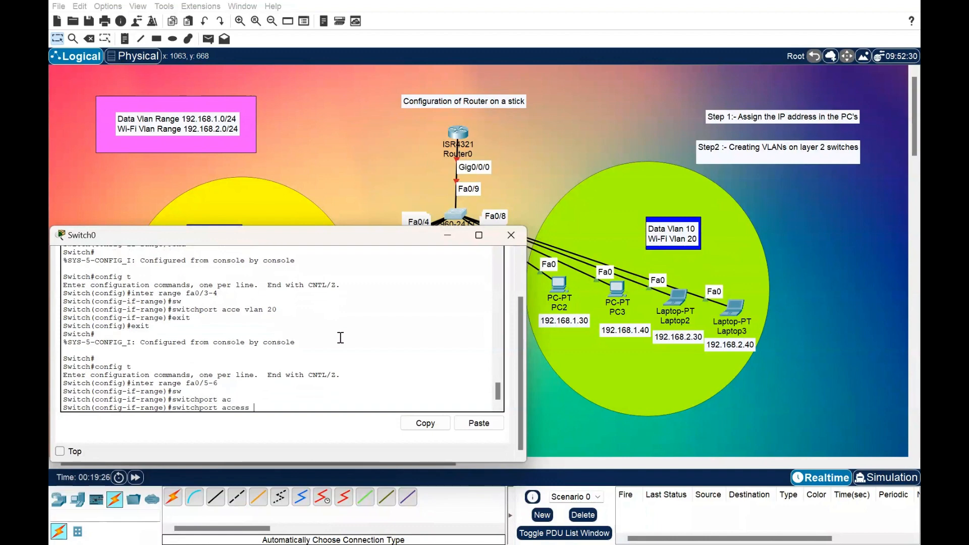
pyautogui.write('v')
pyautogui.press('Tab')
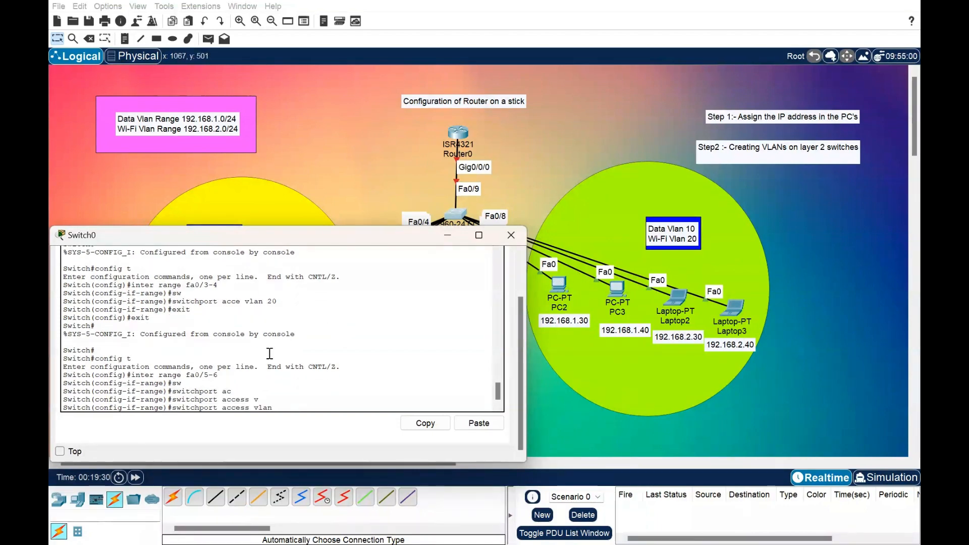
pyautogui.press('Return')
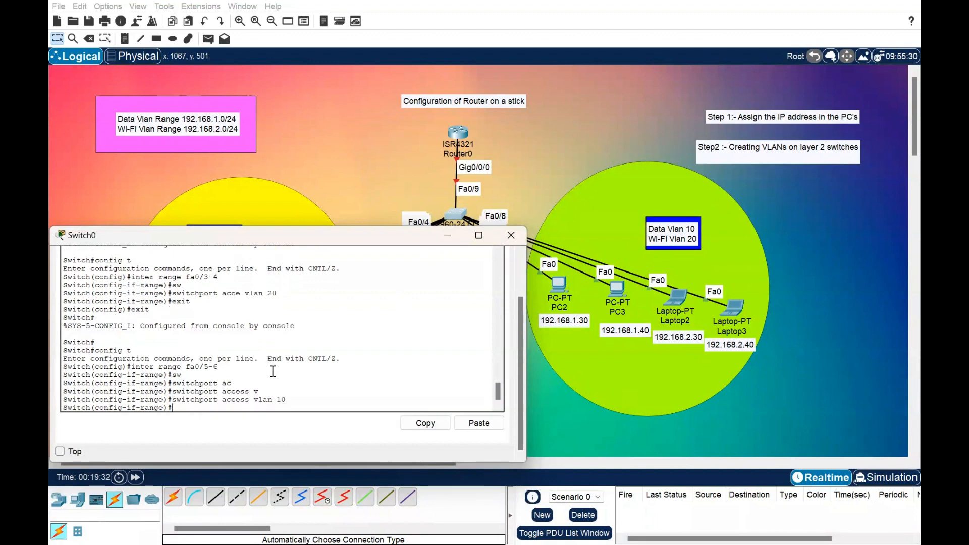
pyautogui.write('exit')
pyautogui.press('Return')
# Open interface range configuration for switch ports fa0/7-8 and assign them to access VLAN 20.
pyautogui.write('ig)#i')
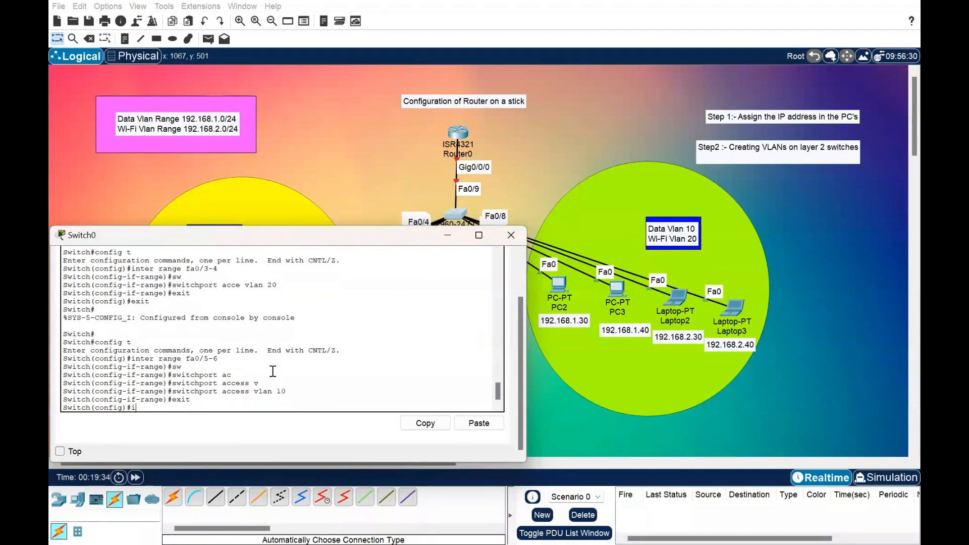
pyautogui.write('nter range fa')
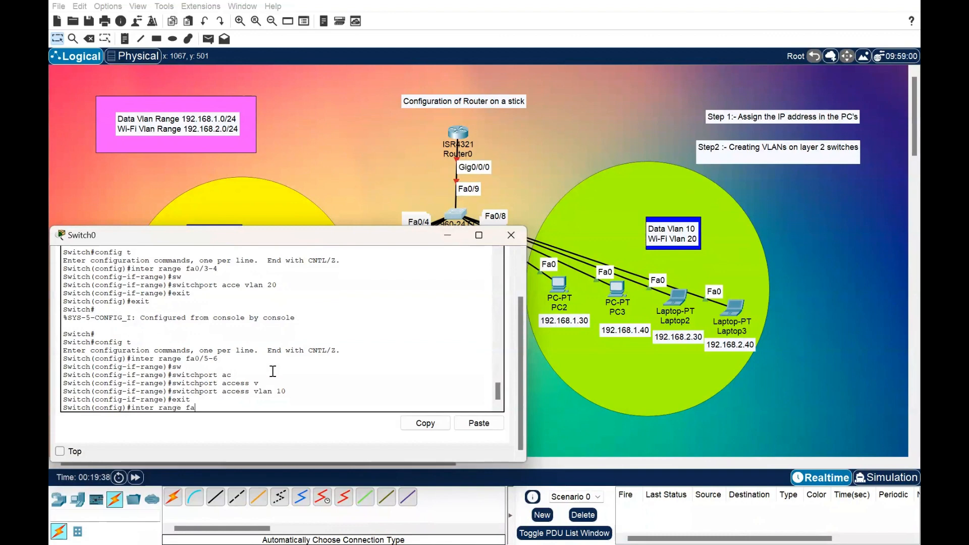
pyautogui.write('0/7-8')
pyautogui.press('Return')
pyautogui.write('sw')
pyautogui.press('Tab')
pyautogui.write('acc')
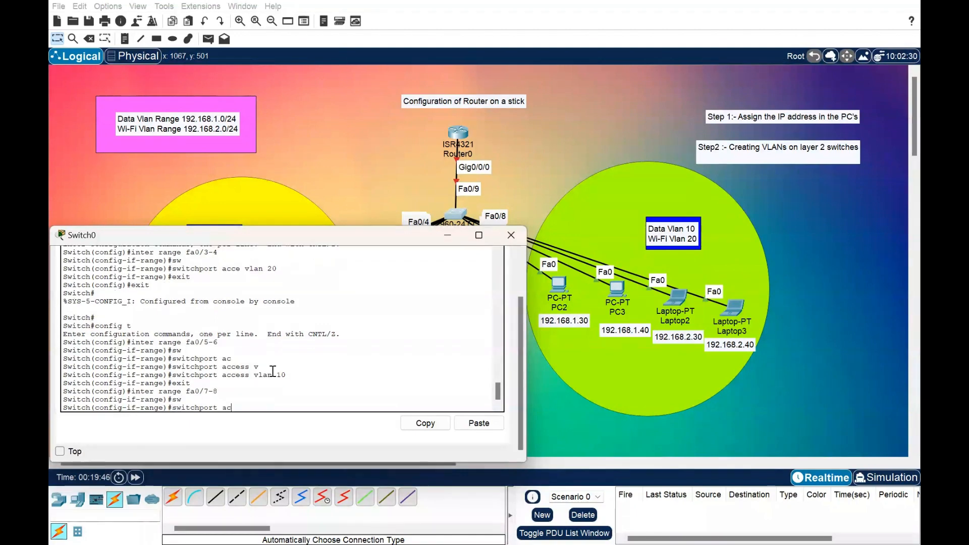
pyautogui.press('Tab')
pyautogui.write('vlan')
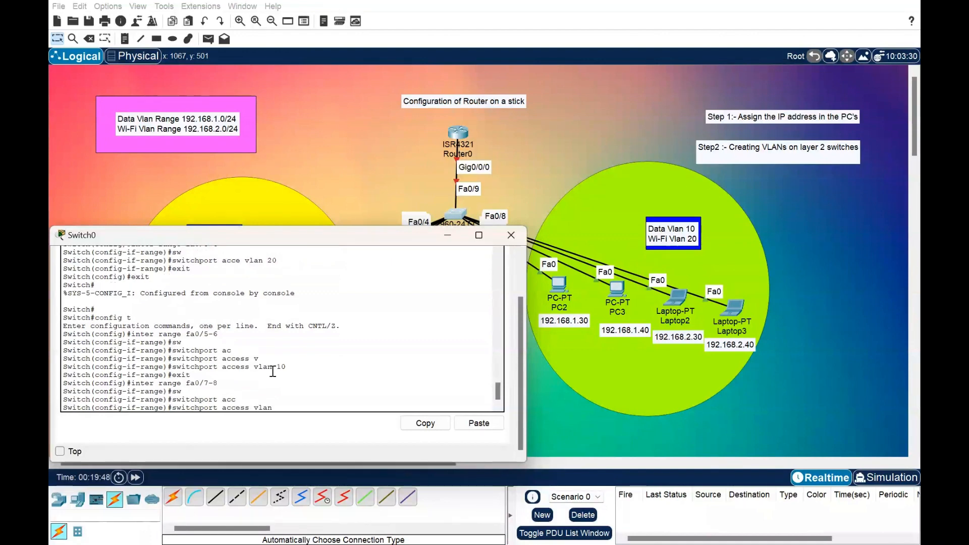
pyautogui.write(' 20')
pyautogui.press('Return')
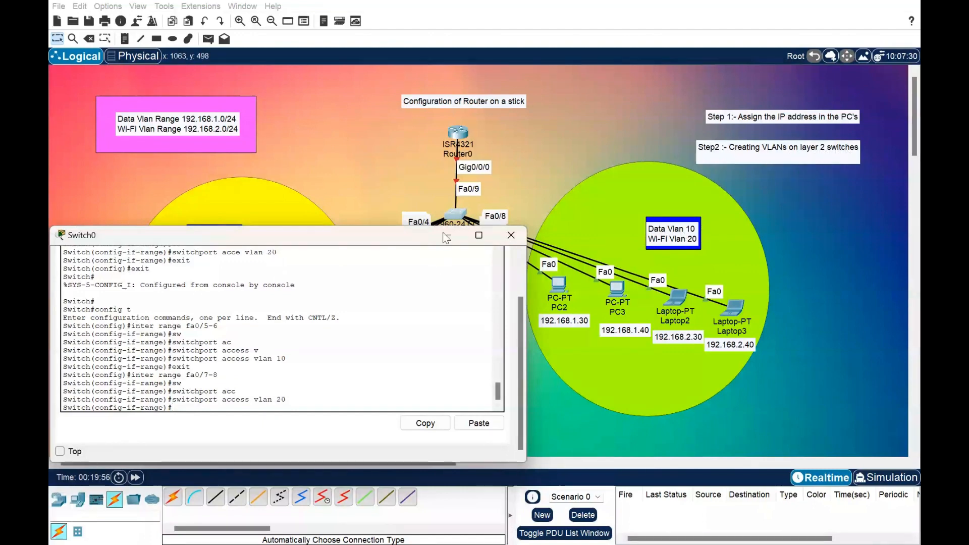
# Maximize the Switch0 window and end configuration mode.
pyautogui.click(479, 235)
pyautogui.press('Return')
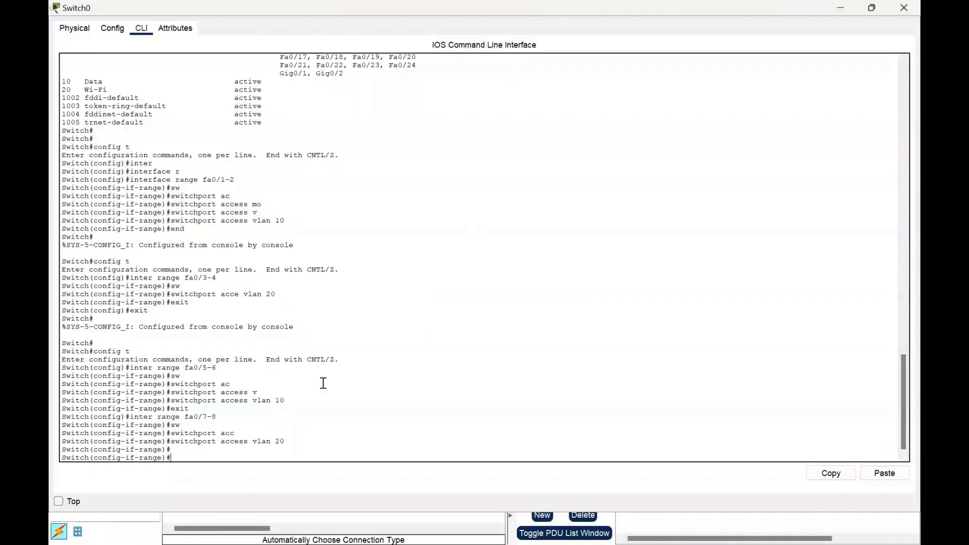
pyautogui.press('Return')
pyautogui.write('end')
pyautogui.press('Return')
# Display the brief VLAN table of Switch0 with show vlan br.
pyautogui.write('sho')
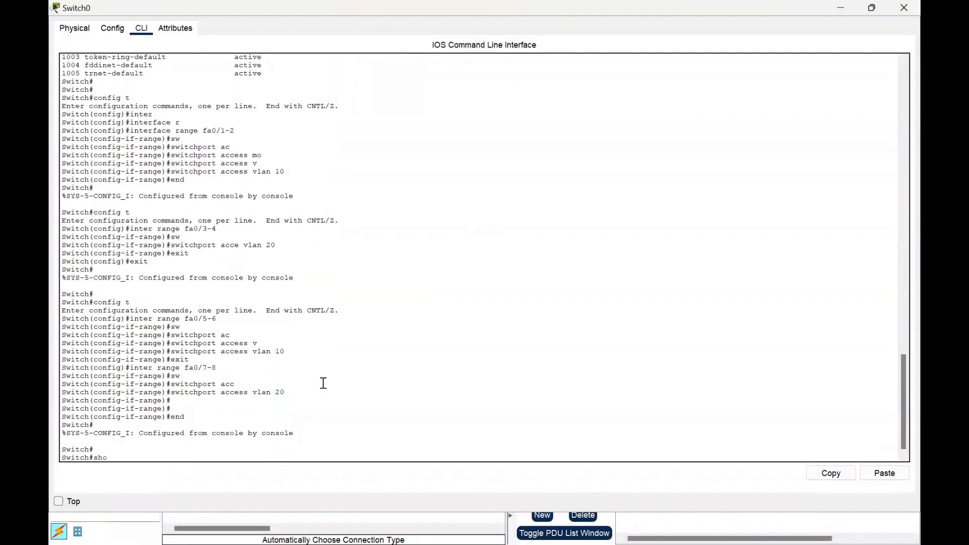
pyautogui.write('w vlan br')
pyautogui.press('Return')
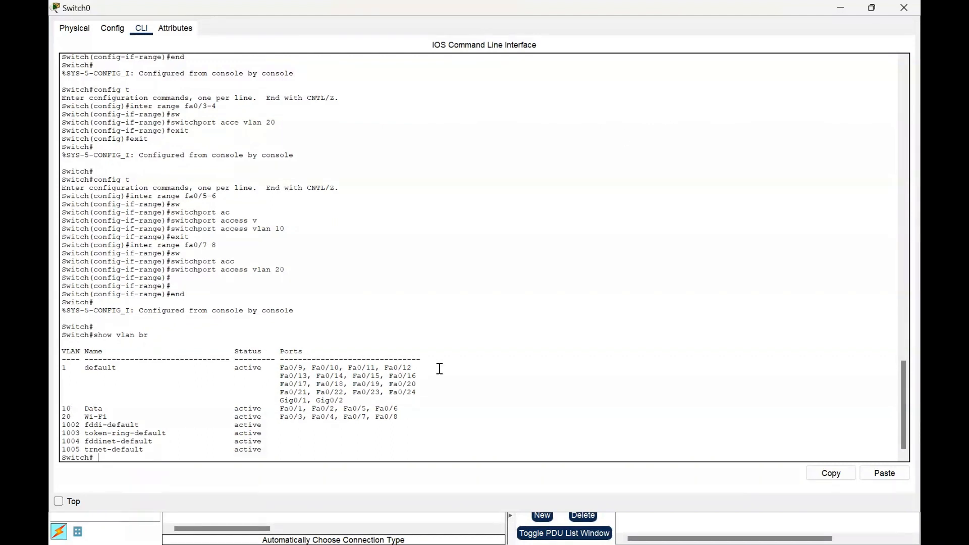
# Restore and reposition the Switch0 window to compare the VLAN port table with the yellow and green groups.
pyautogui.click(877, 13)
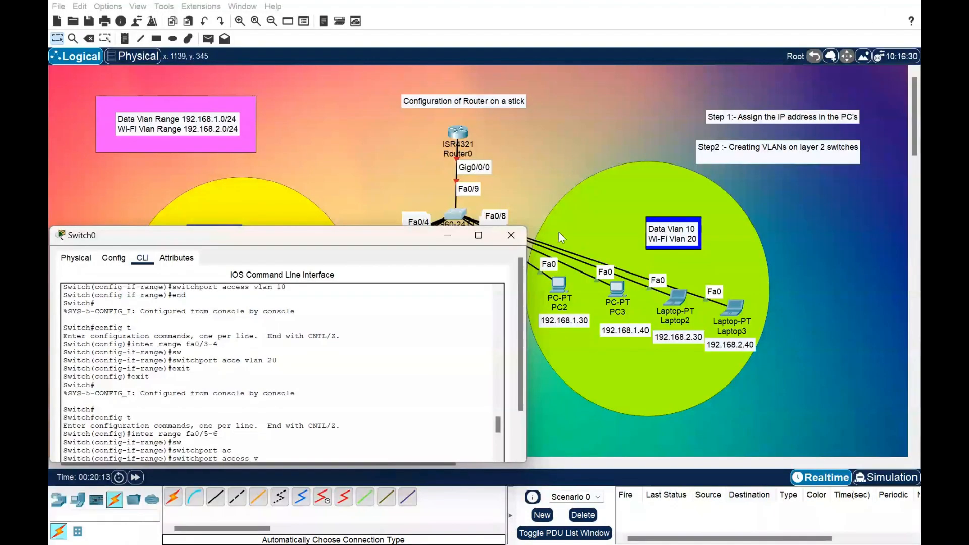
pyautogui.moveTo(389, 231); pyautogui.dragTo(670, 108)
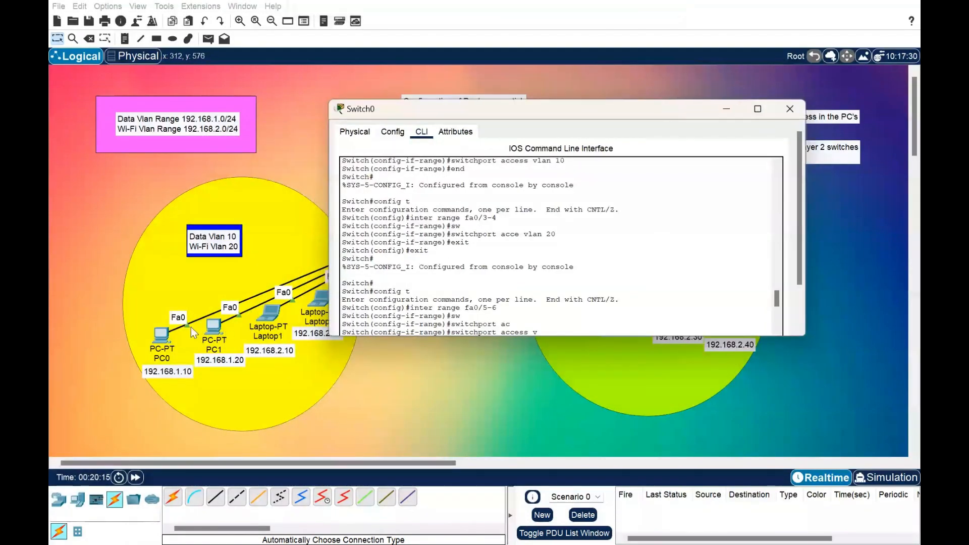
pyautogui.moveTo(569, 112); pyautogui.dragTo(211, 174)
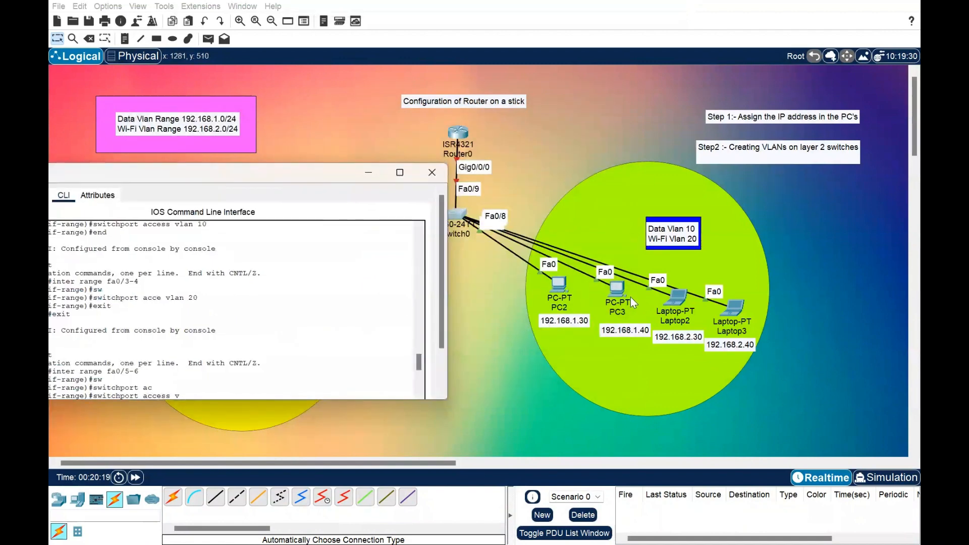
pyautogui.moveTo(292, 173); pyautogui.dragTo(682, 117)
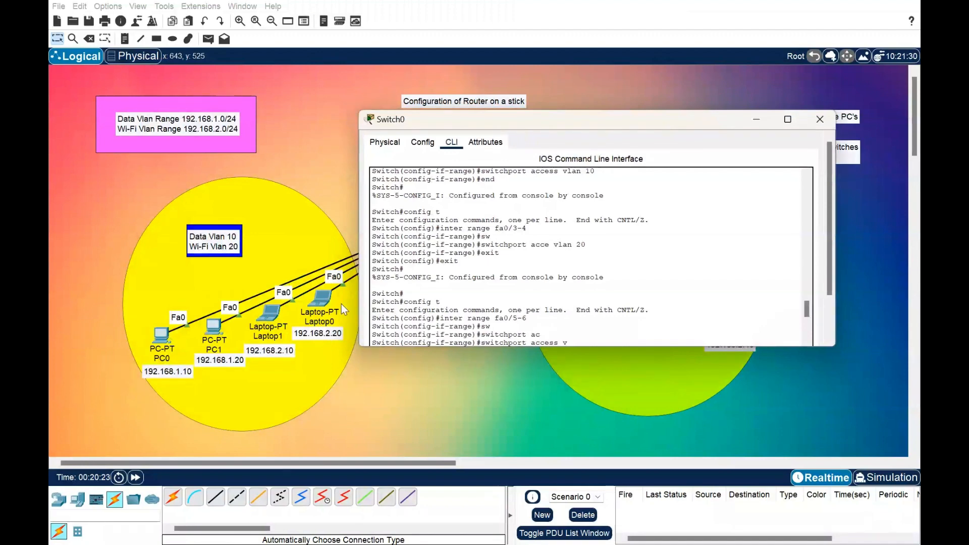
pyautogui.moveTo(806, 305); pyautogui.dragTo(806, 345)
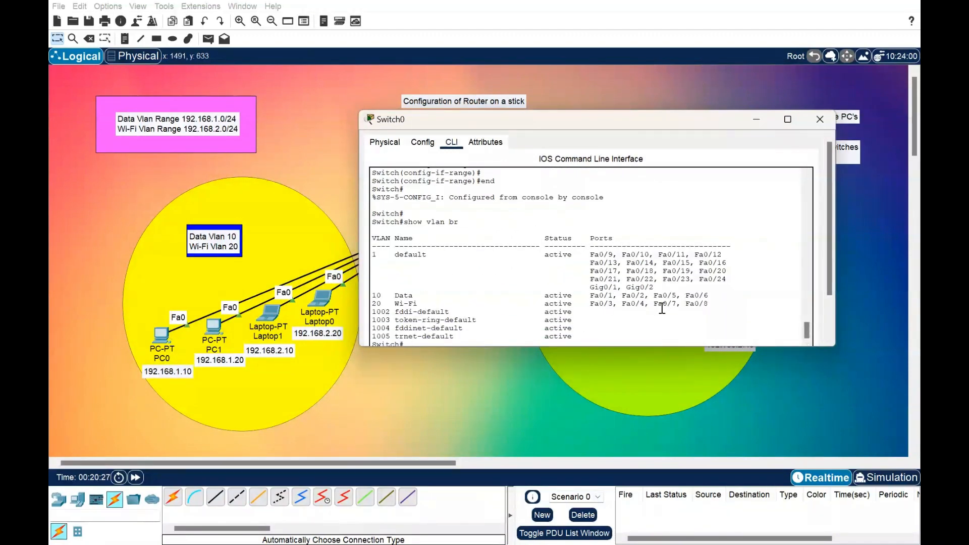
# Maximize the Switch0 window, enter global configuration mode and open interface fastEthernet 0/9, the uplink to Router0.
pyautogui.click(788, 119)
pyautogui.press('Return')
pyautogui.press('Return')
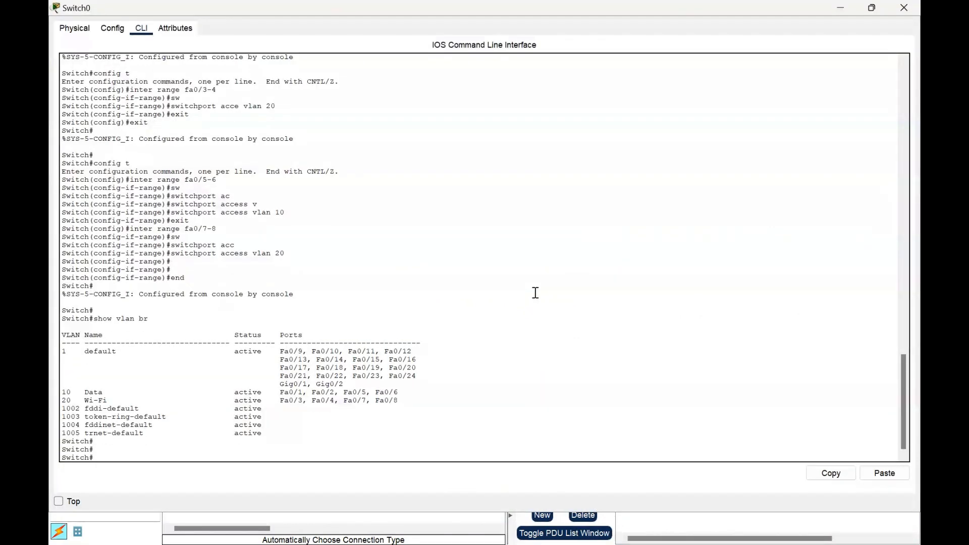
pyautogui.write('config t')
pyautogui.press('Return')
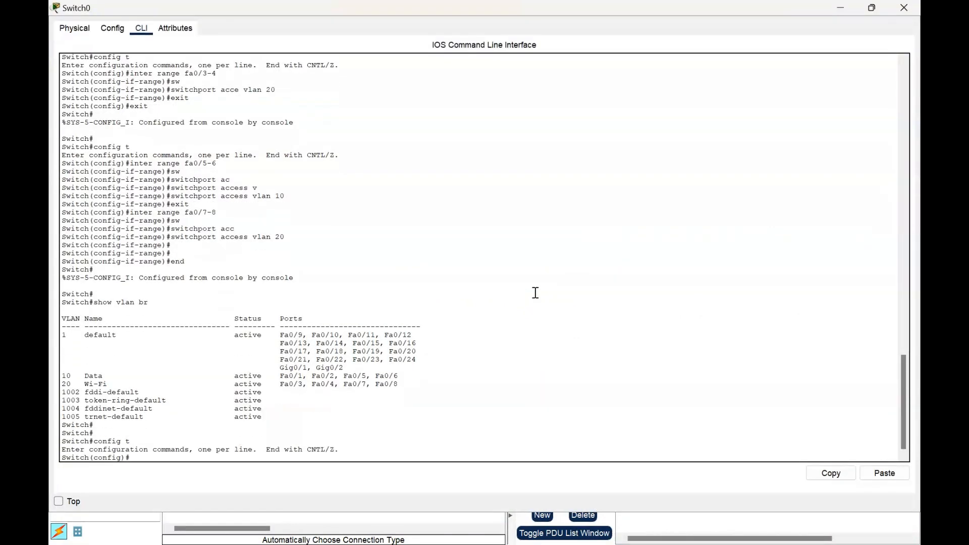
pyautogui.write('inter f')
pyautogui.press('Tab')
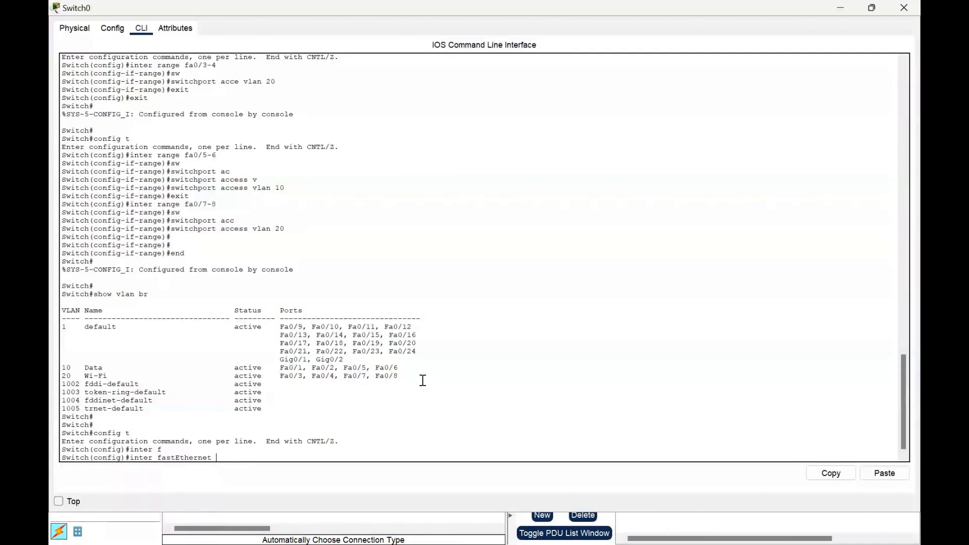
pyautogui.write('9')
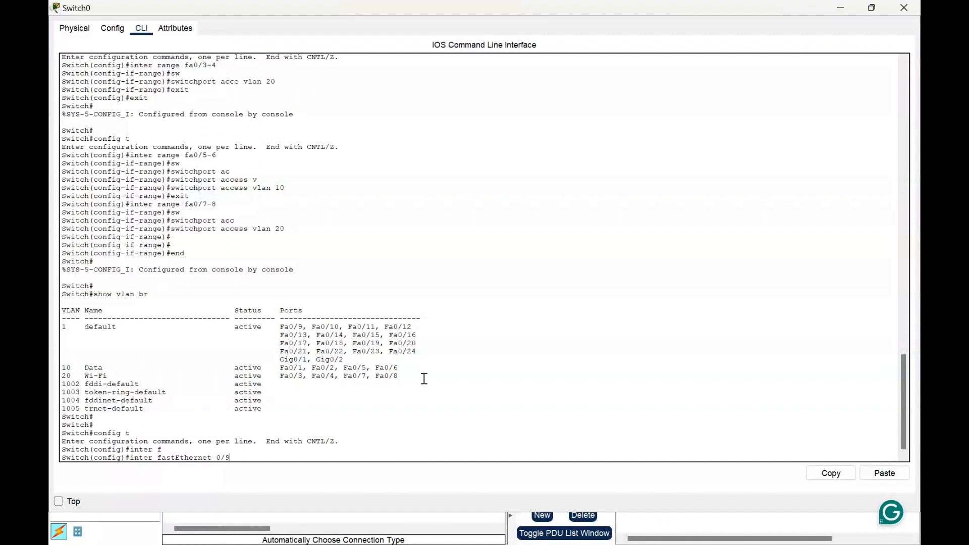
pyautogui.press('Return')
# Set interface fastEthernet 0/9 to switchport mode trunk and end configuration mode.
pyautogui.write('sw')
pyautogui.press('Tab')
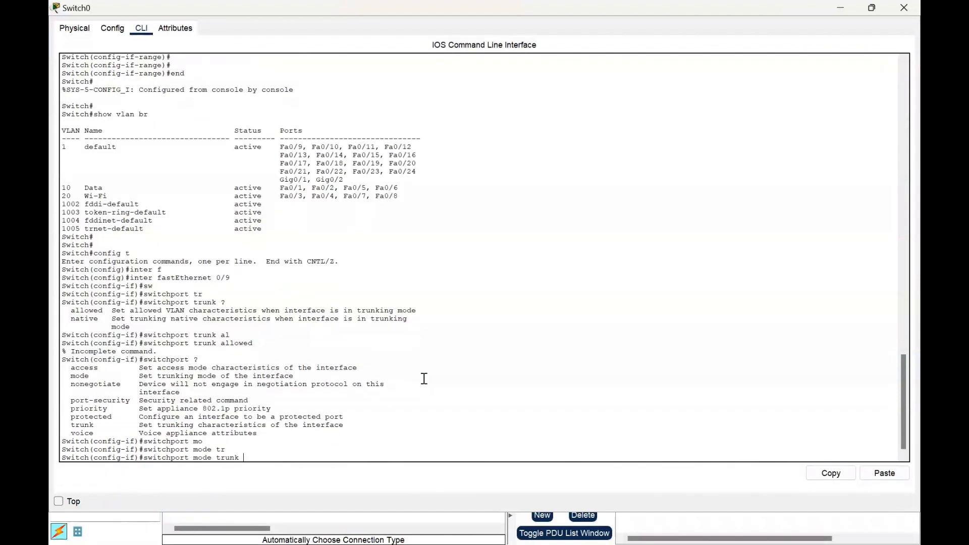
pyautogui.press('Return')
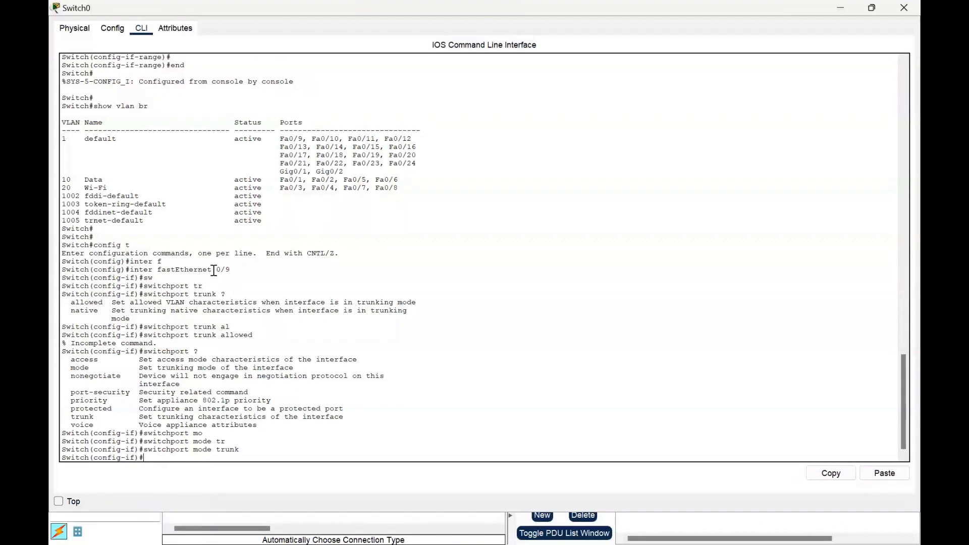
pyautogui.press('Return')
pyautogui.press('Return')
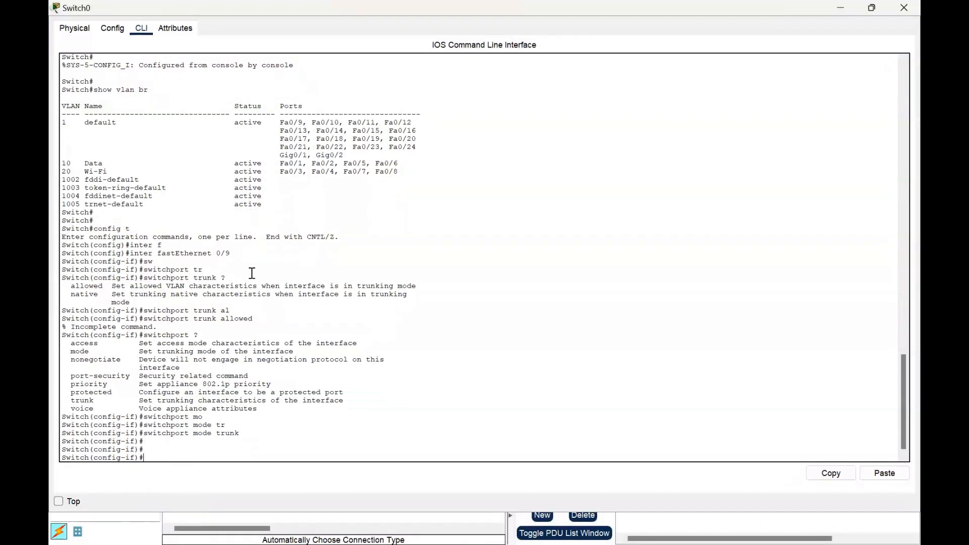
pyautogui.write('end')
pyautogui.press('Return')
# Check the trunk ports on Switch0 with show interfaces trunk, running the command twice.
pyautogui.write('show')
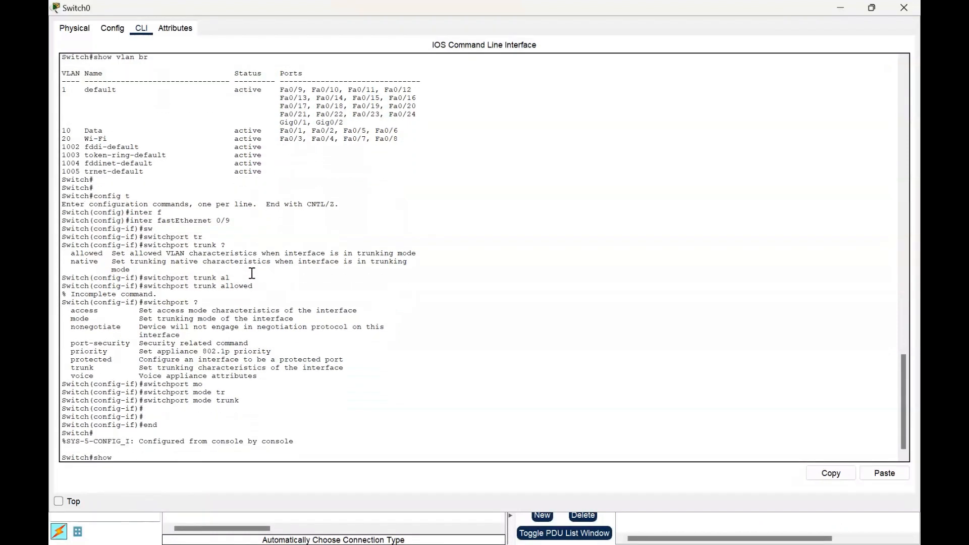
pyautogui.write(' itnt')
pyautogui.press('BackSpace')
pyautogui.press('BackSpace')
pyautogui.press('BackSpace')
pyautogui.press('BackSpace')
pyautogui.write('r')
pyautogui.press('Tab')
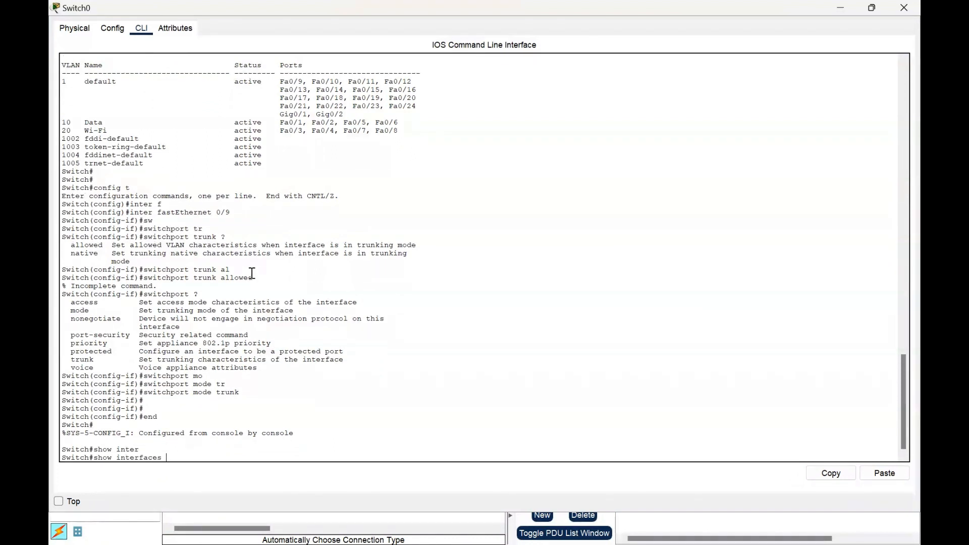
pyautogui.write('tr')
pyautogui.press('Tab')
pyautogui.press('Return')
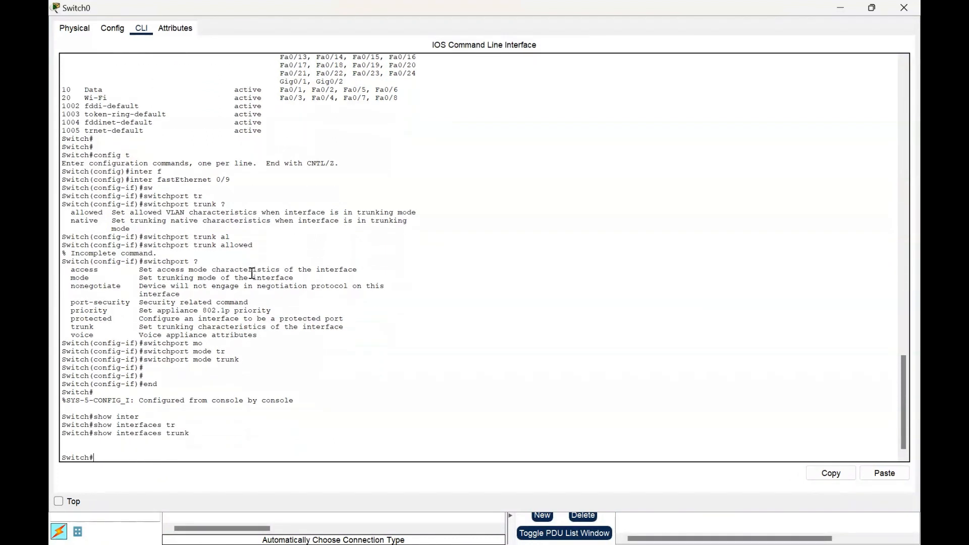
pyautogui.press('Up')
pyautogui.press('Return')
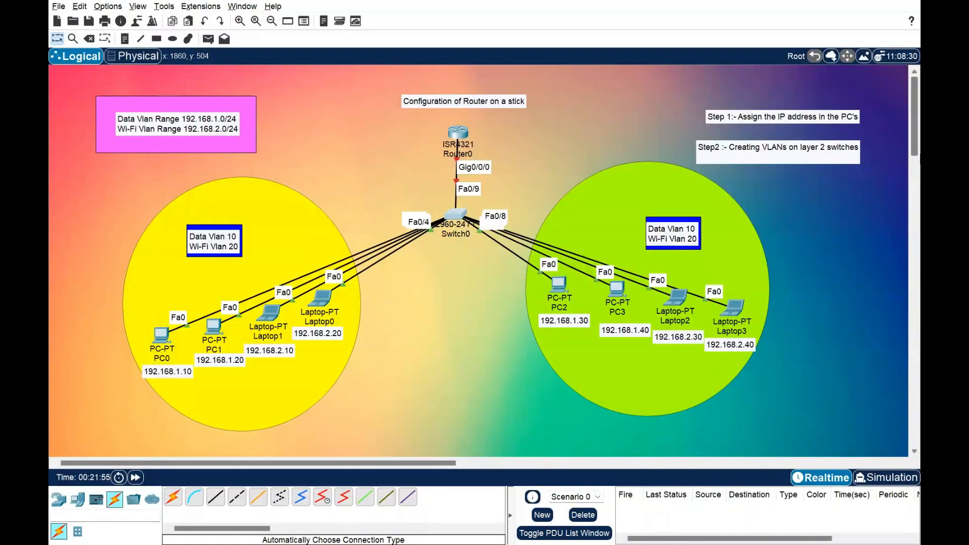
# Bring the Step 3 note from below the diagram up onto the green group.
pyautogui.moveTo(913, 147); pyautogui.dragTo(912, 188)
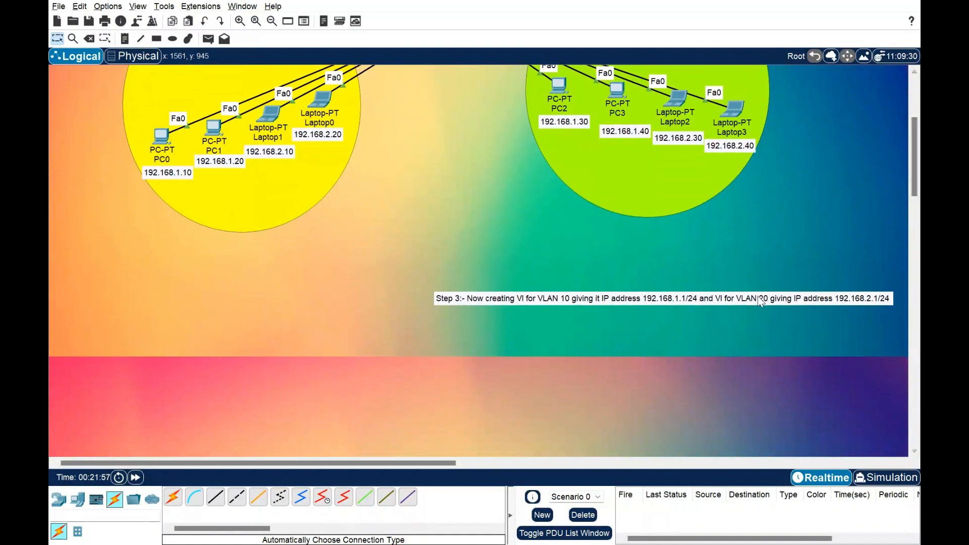
pyautogui.moveTo(755, 300); pyautogui.dragTo(757, 107)
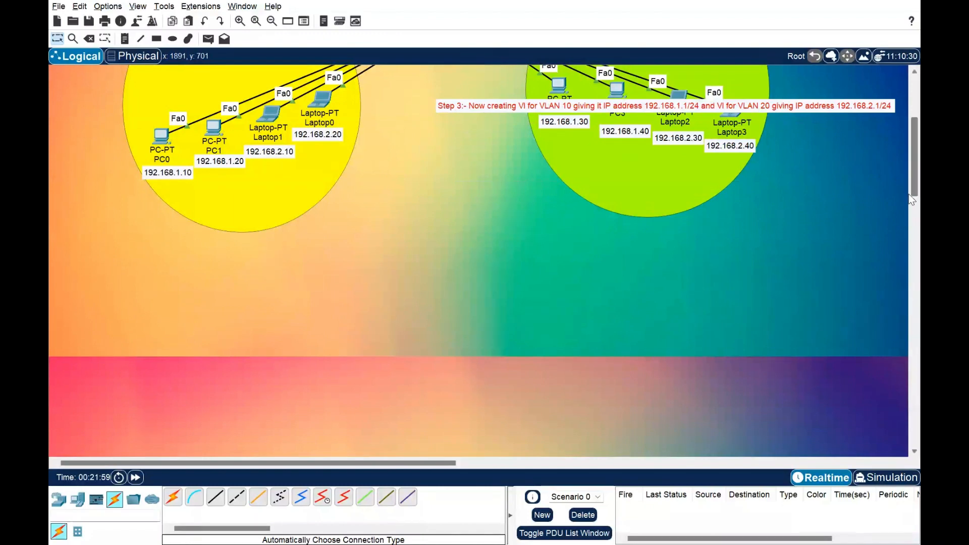
pyautogui.moveTo(913, 165); pyautogui.dragTo(912, 125)
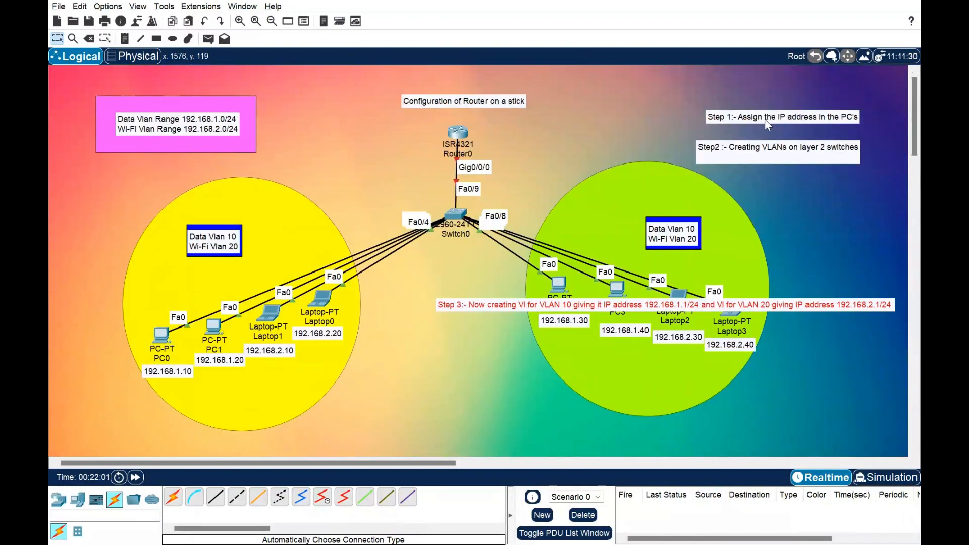
# Move the Step 1 and Step 2 notes higher and closer together, and place the Step 3 note above the diagram title.
pyautogui.moveTo(765, 119); pyautogui.dragTo(765, 87)
pyautogui.moveTo(751, 145); pyautogui.dragTo(748, 99)
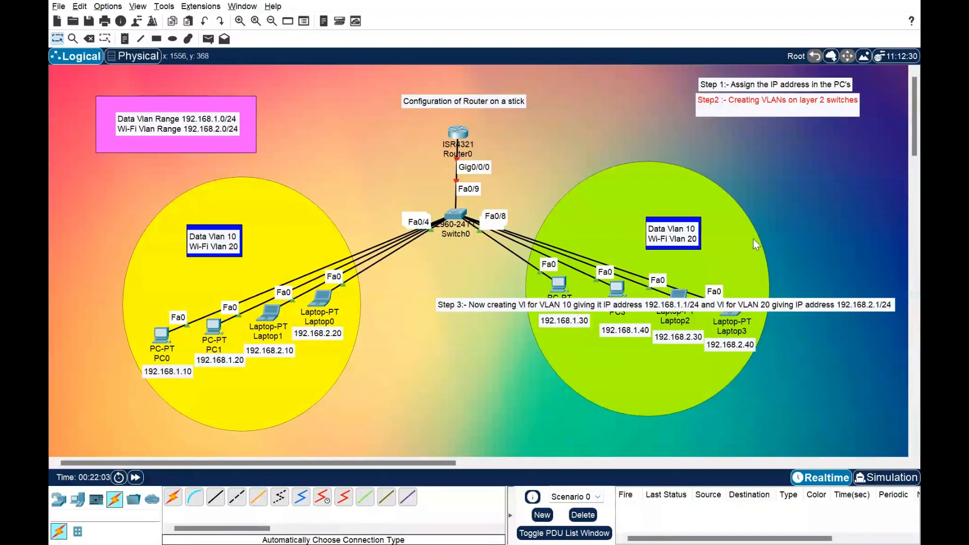
pyautogui.moveTo(732, 302); pyautogui.dragTo(512, 75)
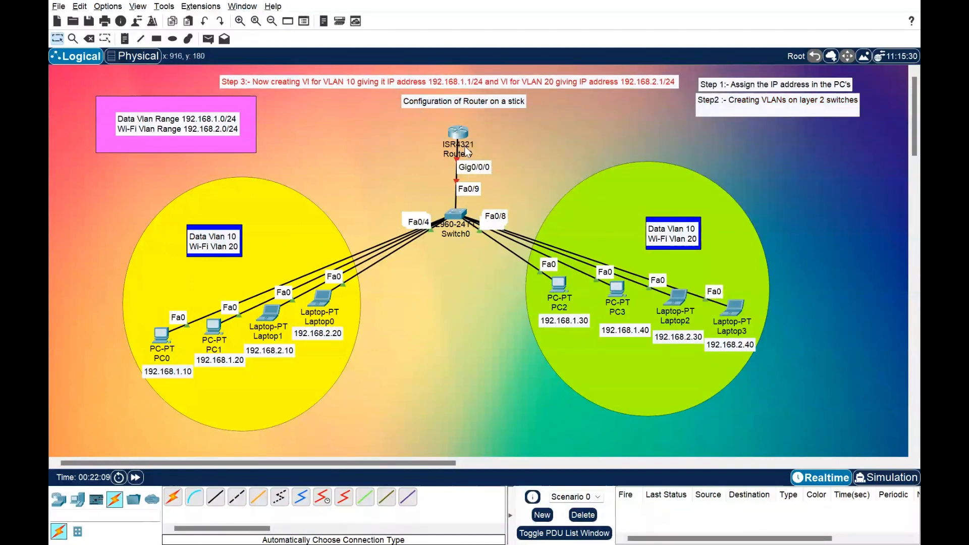
# Open Router0's command line and enter privileged mode with en.
pyautogui.click(458, 133)
pyautogui.click(542, 253)
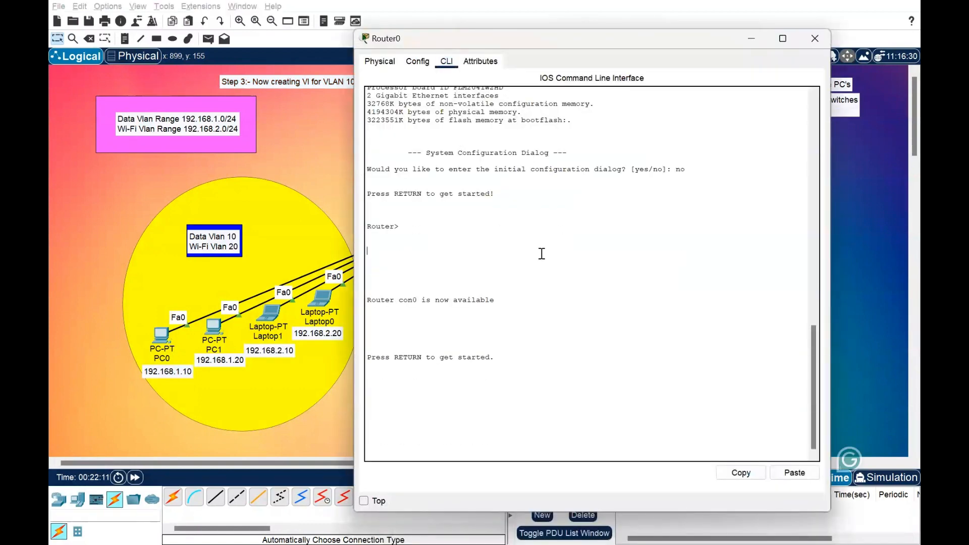
pyautogui.press('Return')
pyautogui.press('Return')
pyautogui.press('Return')
pyautogui.write('r>e')
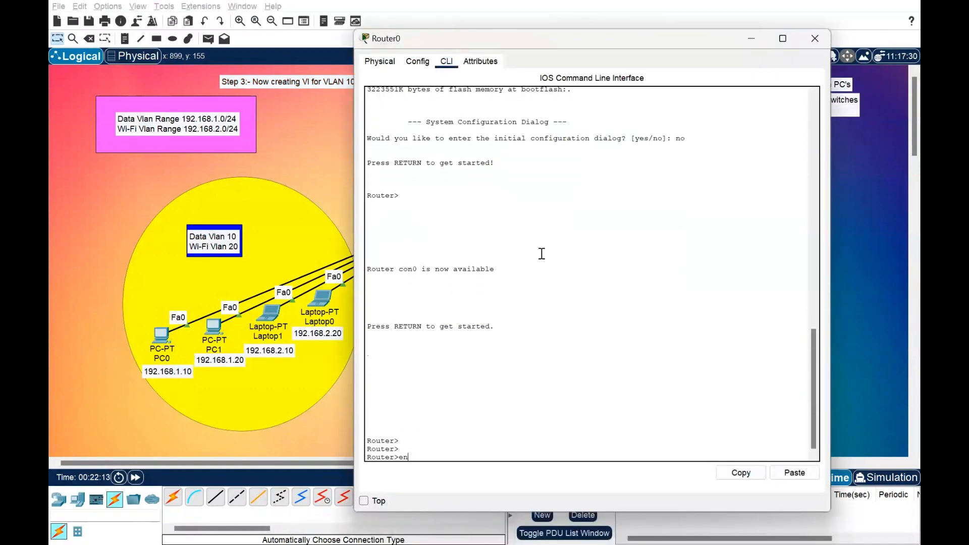
pyautogui.write('n')
pyautogui.press('Return')
pyautogui.press('Return')
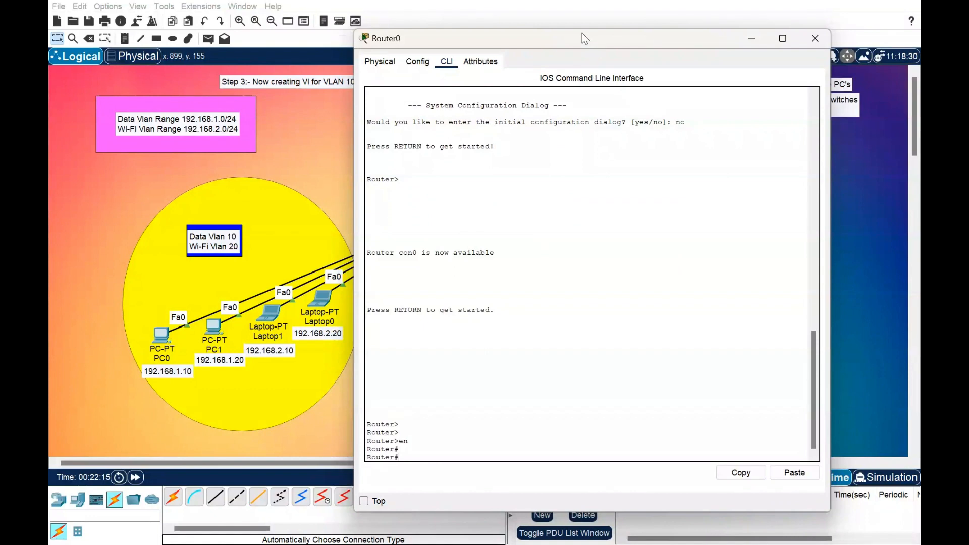
# Move the Router0 window below the router and switch, then enter configuration mode and create subinterface gigabitEthernet 0/0/0.1.
pyautogui.moveTo(583, 32); pyautogui.dragTo(417, 304)
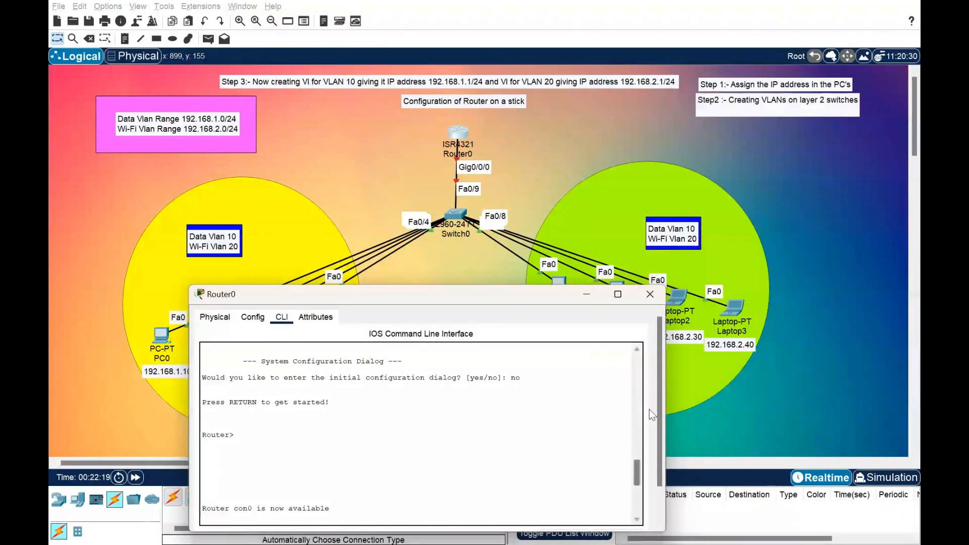
pyautogui.moveTo(659, 415); pyautogui.dragTo(637, 488)
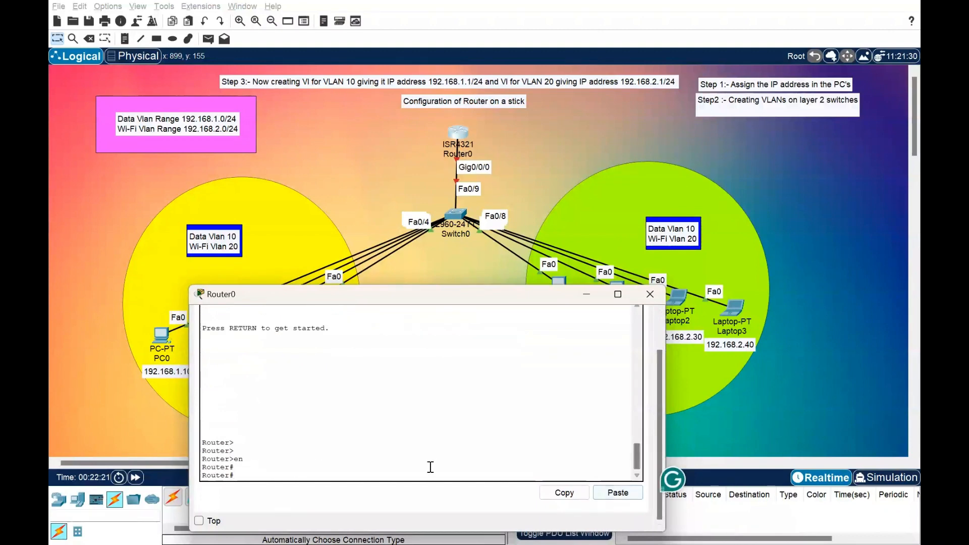
pyautogui.write('config t')
pyautogui.press('Return')
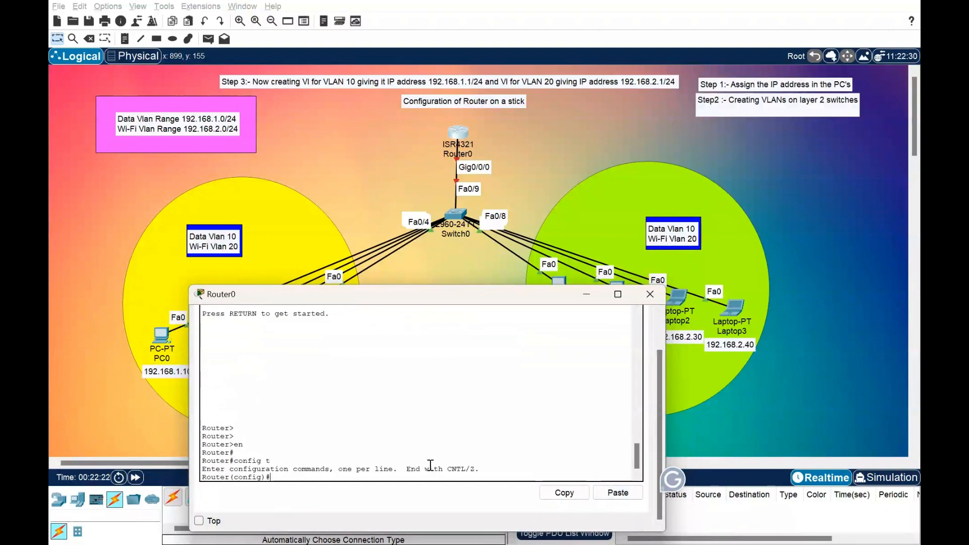
pyautogui.write('inter')
pyautogui.press('Tab')
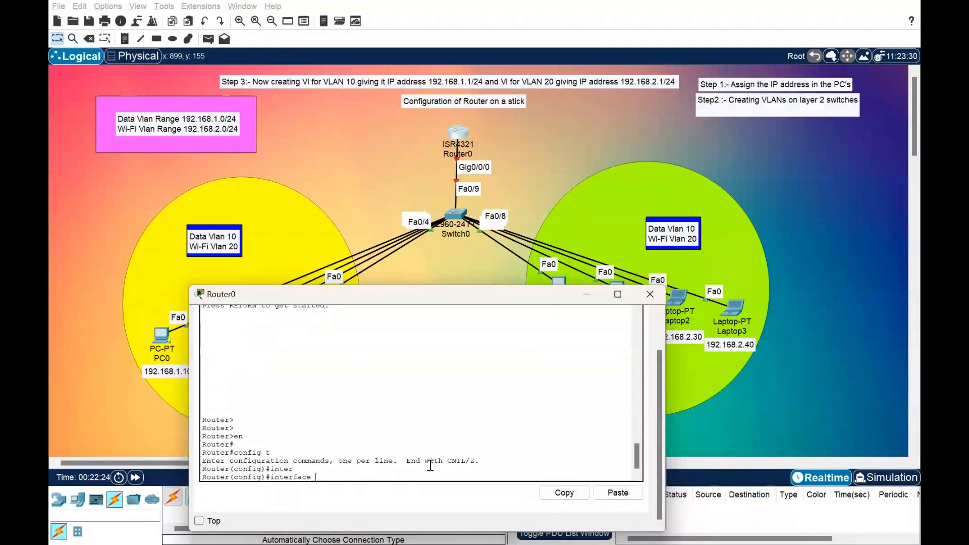
pyautogui.write('fig)#i')
pyautogui.press('Tab')
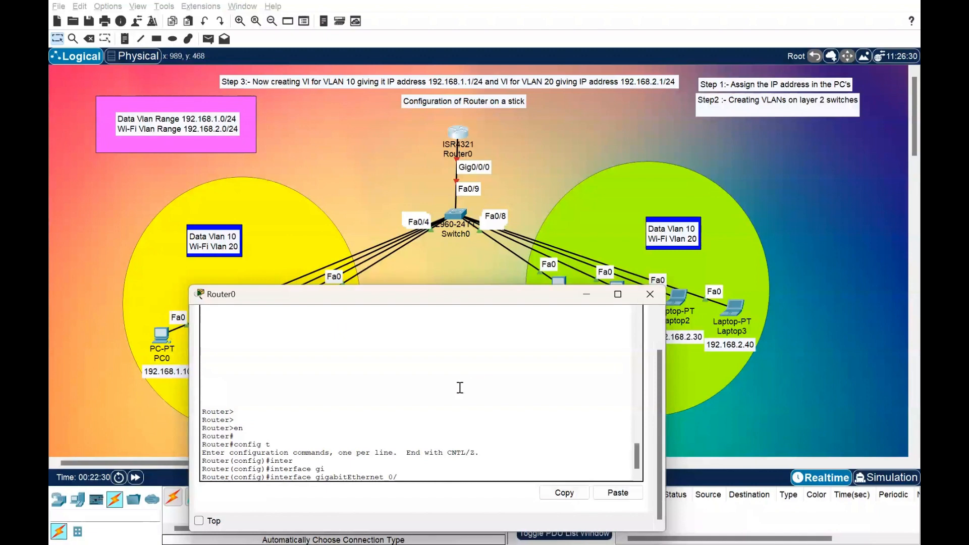
pyautogui.write('0/0/0')
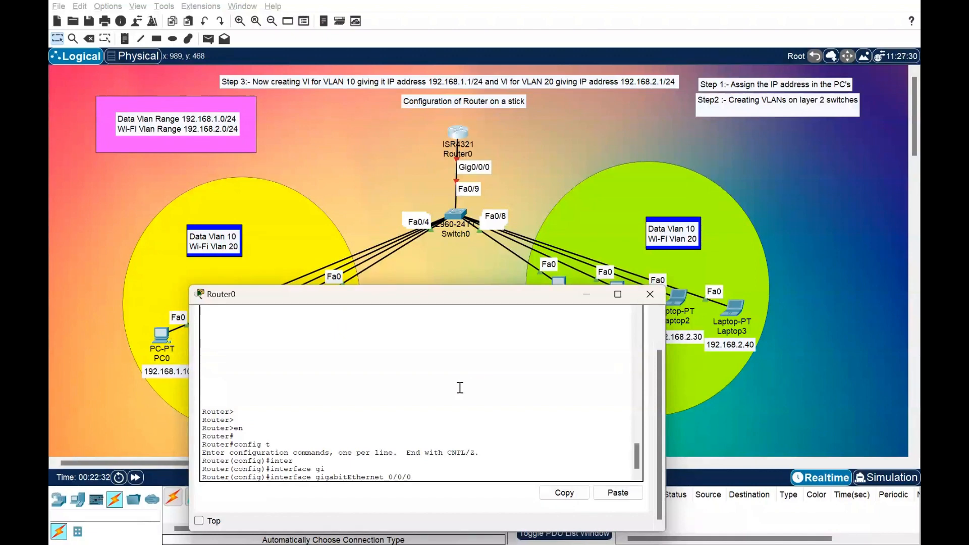
pyautogui.write('.1')
pyautogui.press('Return')
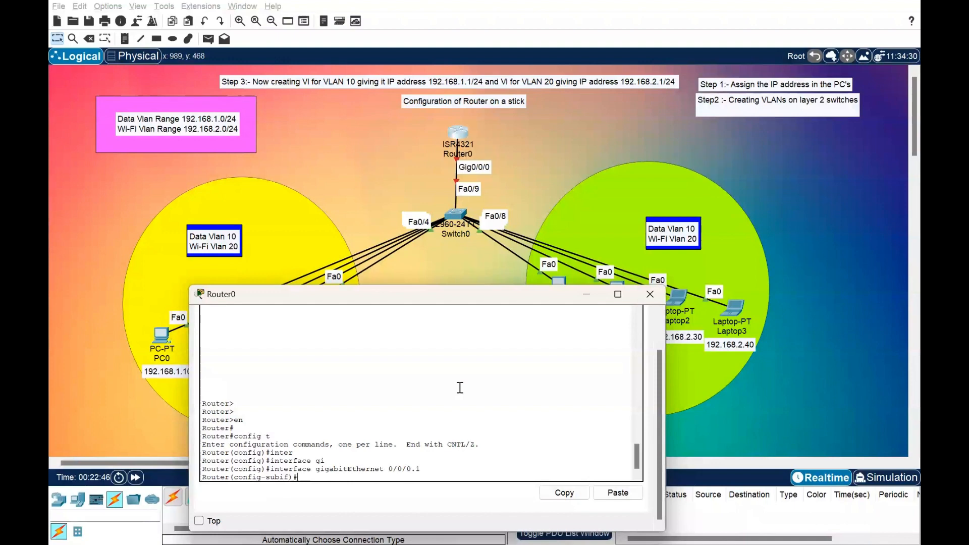
# Set the encapsulation of subinterface 0/0/0.1 to dot1Q 10.
pyautogui.write('en')
pyautogui.press('Return')
pyautogui.write('encapsulation')
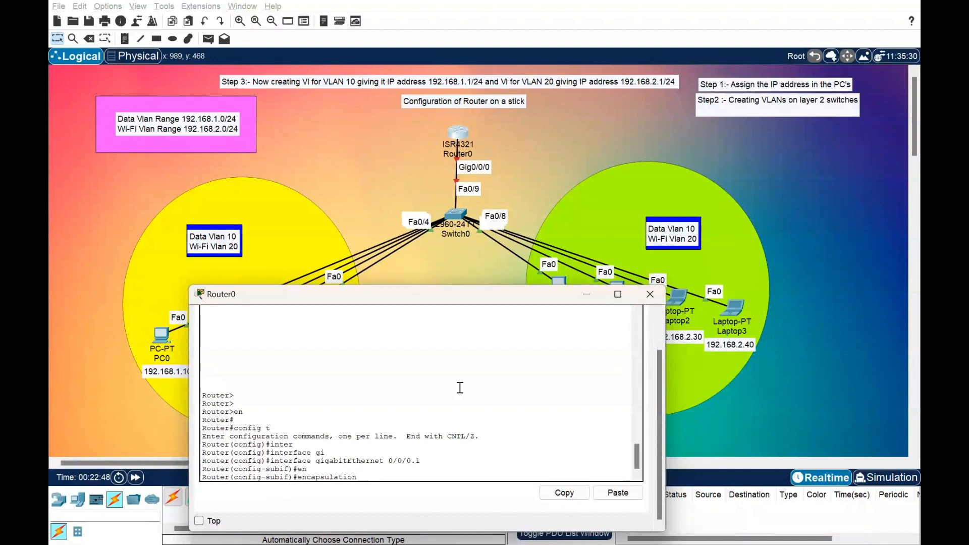
pyautogui.write(' do')
pyautogui.press('Tab')
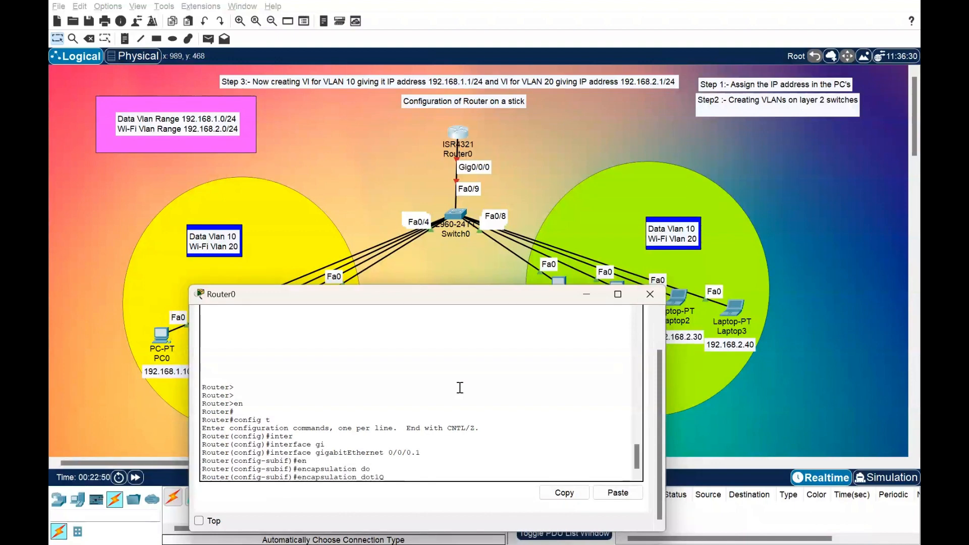
pyautogui.write('10')
pyautogui.press('Return')
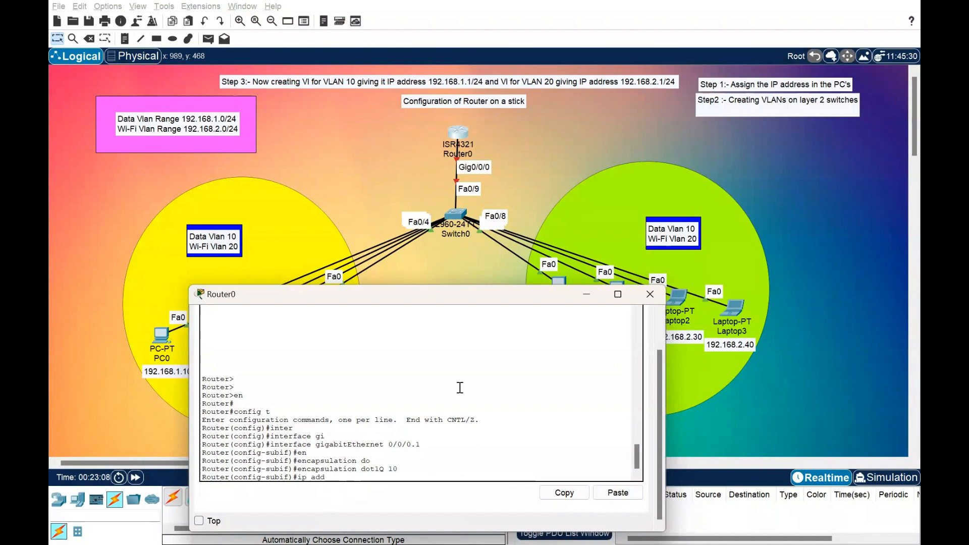
# Assign IP address 192.168.1.1 with mask 255.255.255.0 to subinterface 0/0/0.1.
pyautogui.write('ip add')
pyautogui.press('Tab')
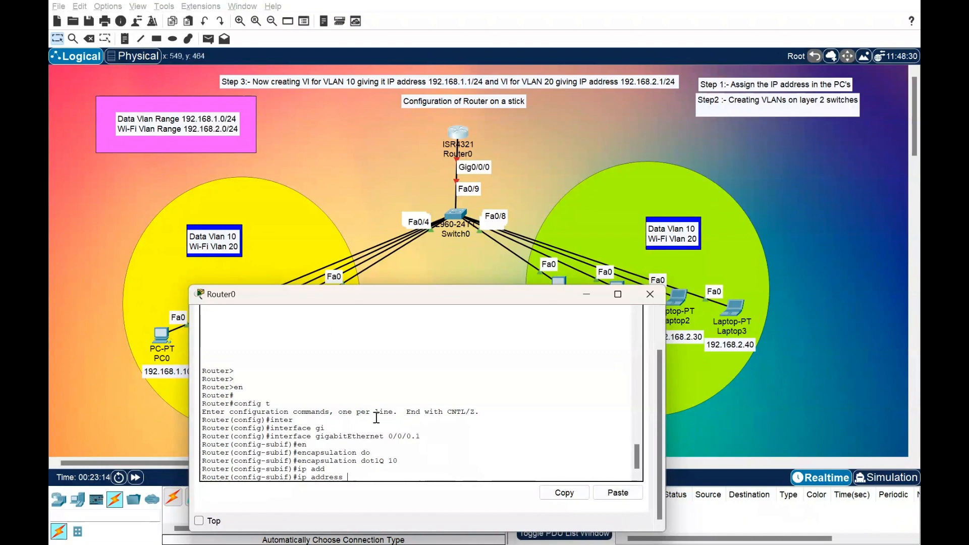
pyautogui.write('192.168.1.11')
pyautogui.press('BackSpace')
pyautogui.write('255.255.255')
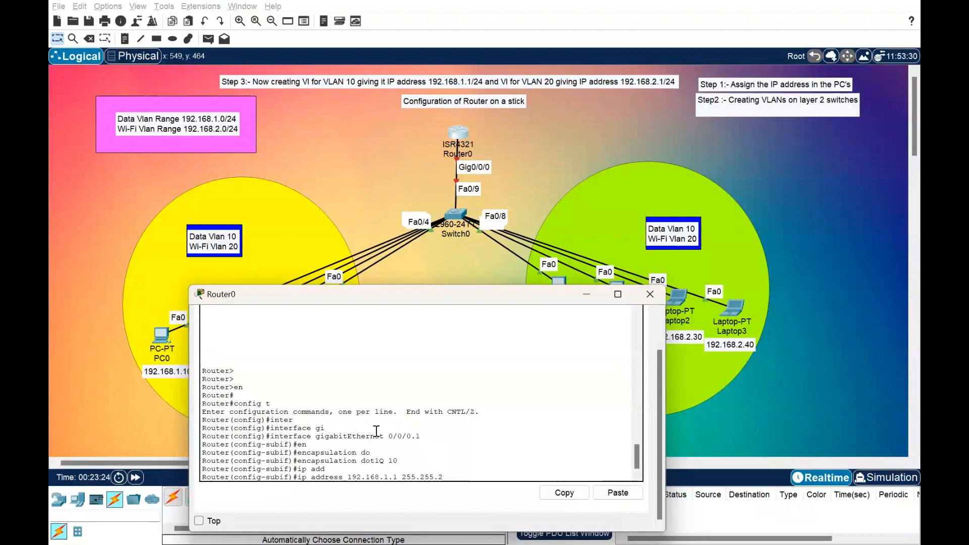
pyautogui.write('.0')
pyautogui.press('Return')
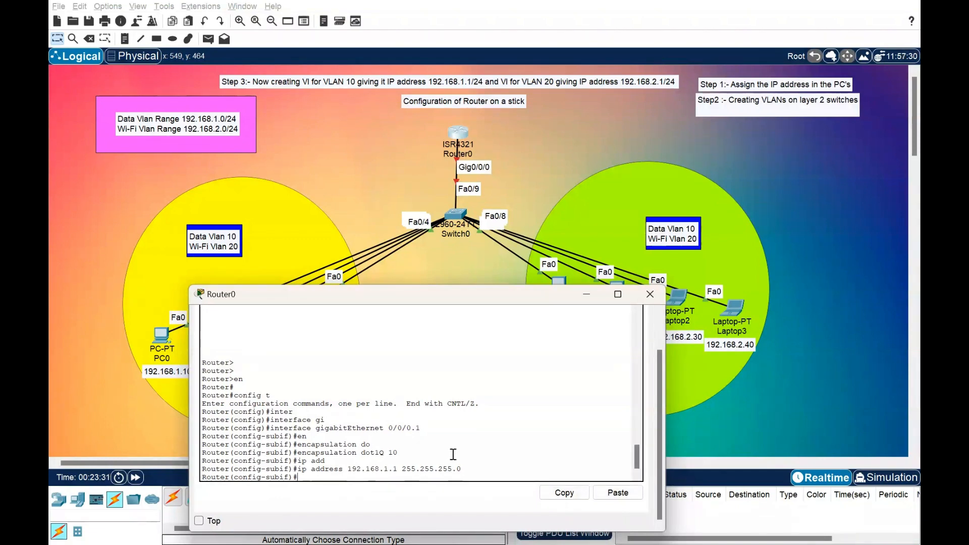
# Exit the VLAN 10 subinterface and create subinterface gigabitEthernet 0/0/0.2 by reusing the earlier interface command.
pyautogui.write('exit')
pyautogui.press('Return')
pyautogui.write('exit')
pyautogui.press('Up')
pyautogui.press('Up')
pyautogui.press('Up')
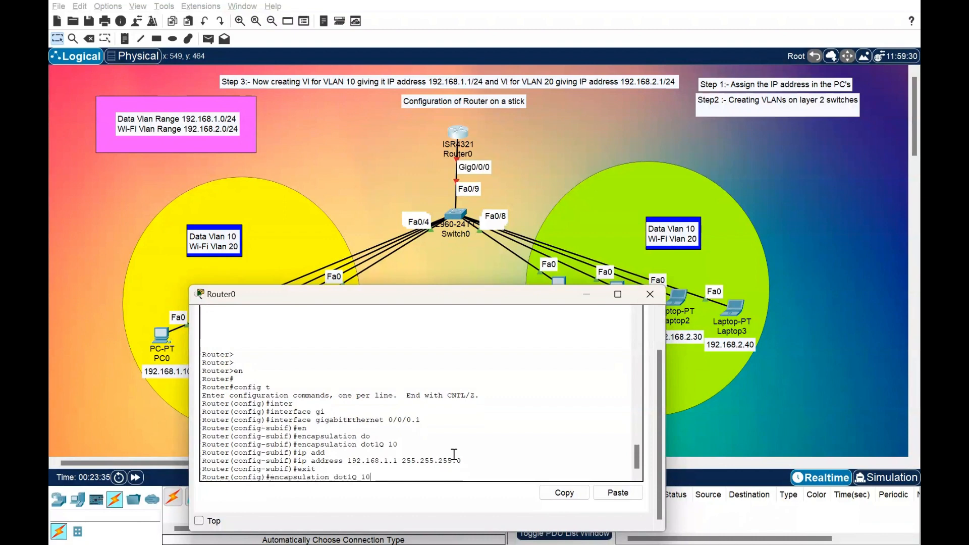
pyautogui.press('Up')
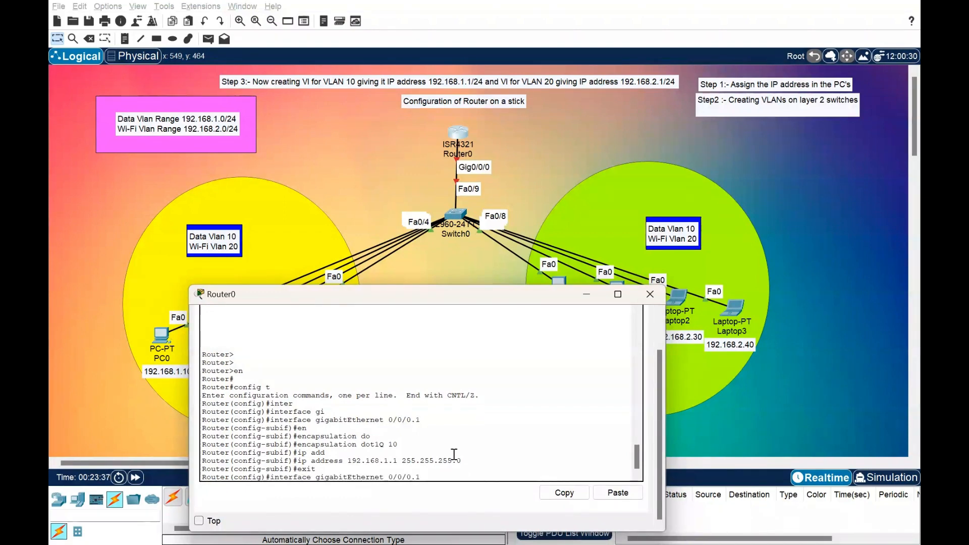
pyautogui.press('BackSpace')
pyautogui.press('Return')
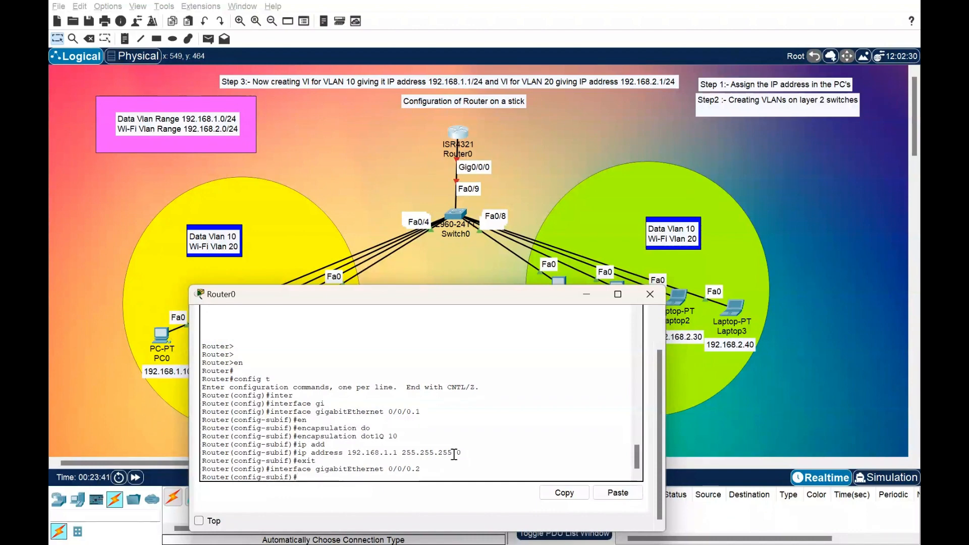
# Set the encapsulation of subinterface 0/0/0.2 to dot1Q 20.
pyautogui.press('Up')
pyautogui.press('Up')
pyautogui.press('Up')
pyautogui.press('Up')
pyautogui.press('Up')
pyautogui.press('BackSpace')
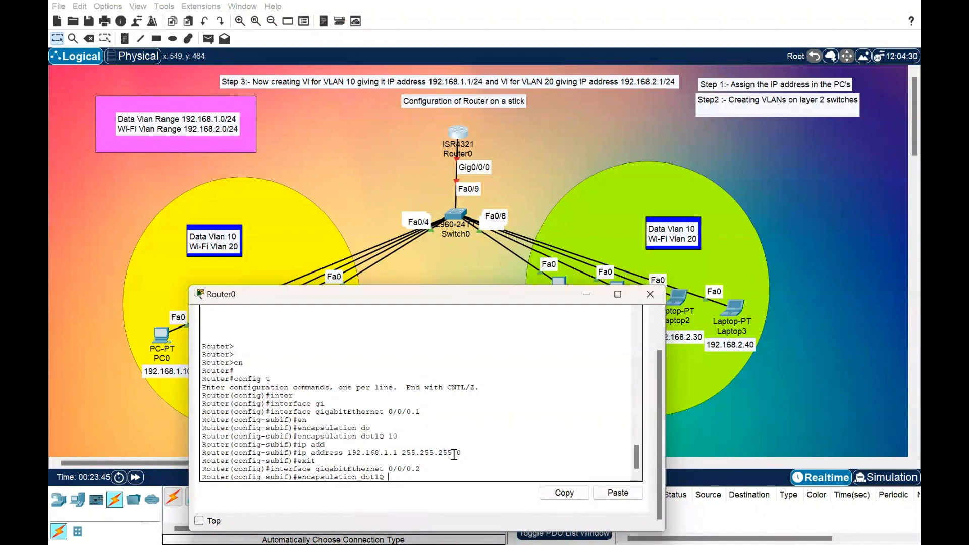
pyautogui.write('2')
pyautogui.press('Return')
# Assign IP address 192.168.2.1 with mask 255.255.255.0 to subinterface 0/0/0.2 and end configuration mode.
pyautogui.press('Up')
pyautogui.press('Up')
pyautogui.press('Up')
pyautogui.press('Up')
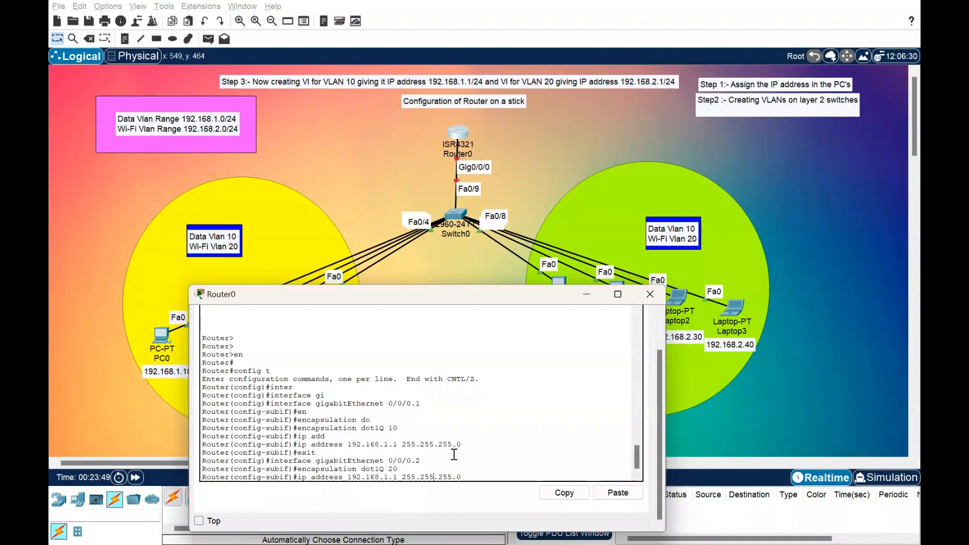
pyautogui.press('Left')
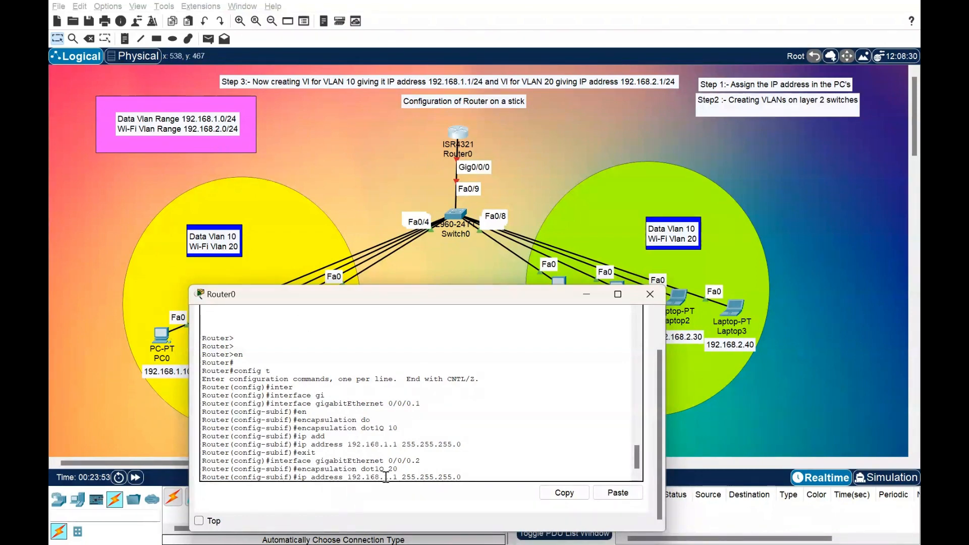
pyautogui.moveTo(386, 477); pyautogui.dragTo(397, 534)
pyautogui.press('Left')
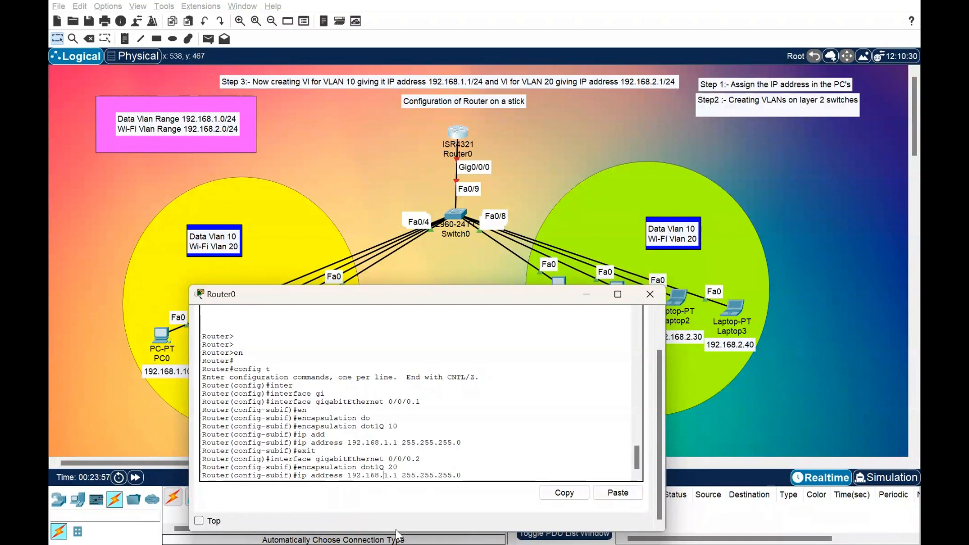
pyautogui.write('2')
pyautogui.press('Delete')
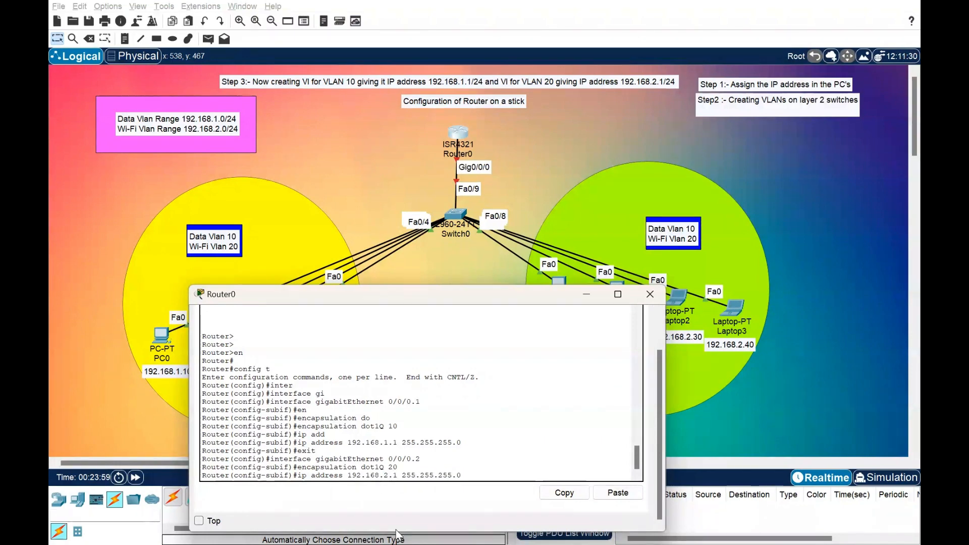
pyautogui.press('Return')
pyautogui.write('end')
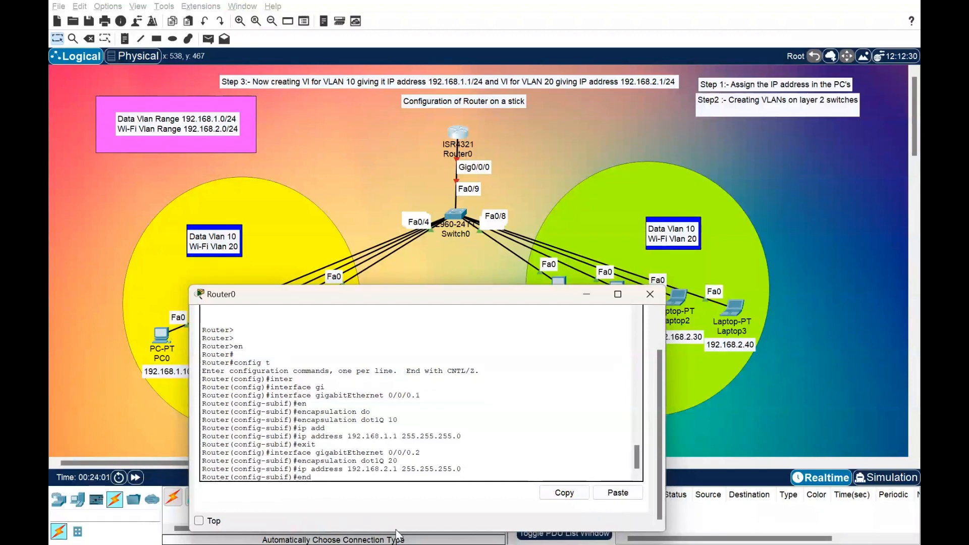
pyautogui.press('Return')
pyautogui.press('Return')
# Check the status and IP addresses of Router0's interfaces with show ip inter brief.
pyautogui.write('show ip')
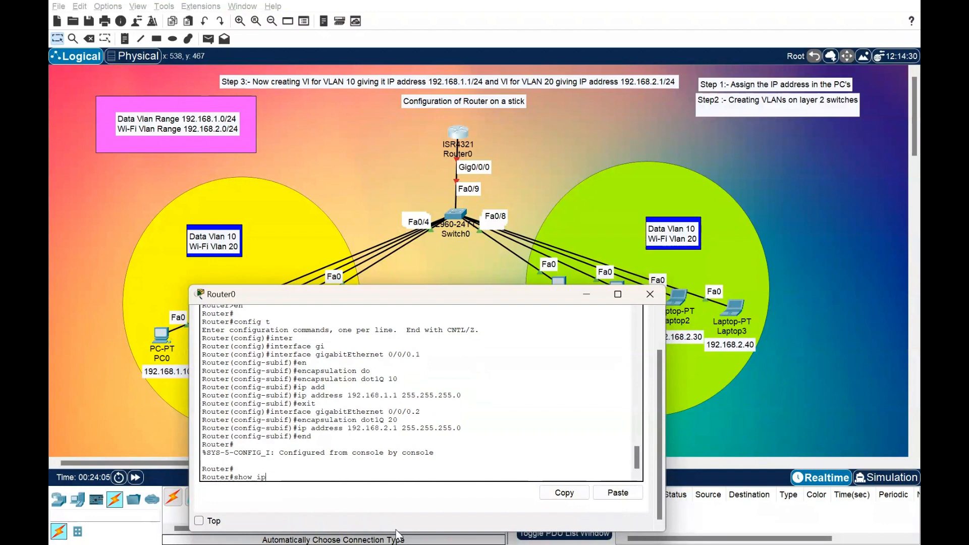
pyautogui.write(' inter b')
pyautogui.press('Tab')
pyautogui.press('Return')
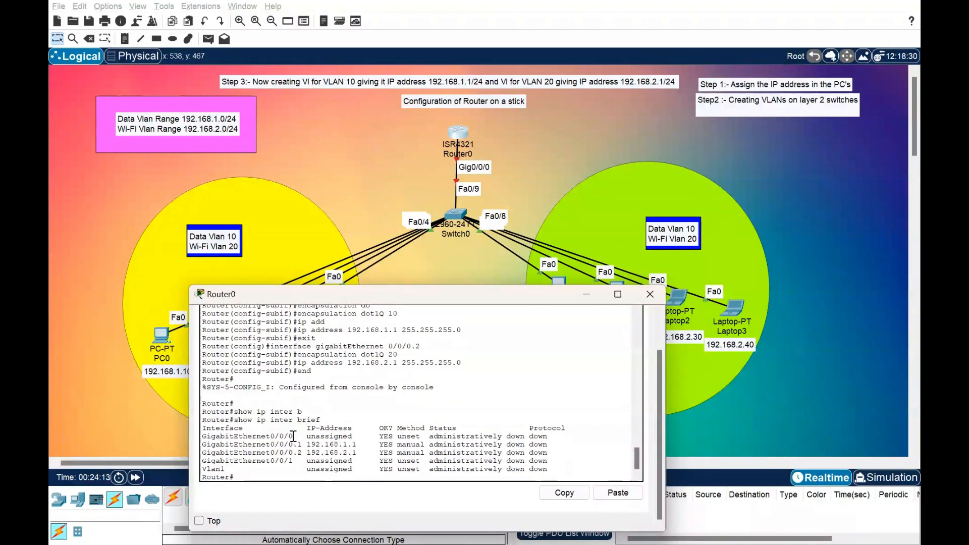
# Copy the name GigabitEthernet0/0/0 from the interface listing and use it to enter that physical interface's configuration.
pyautogui.moveTo(294, 437); pyautogui.dragTo(202, 439)
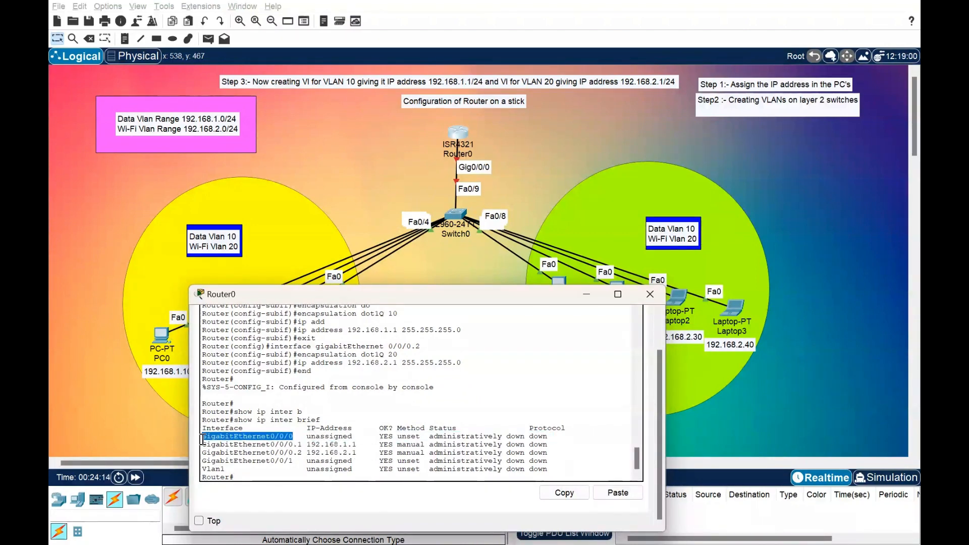
pyautogui.click(564, 493)
pyautogui.write('config t')
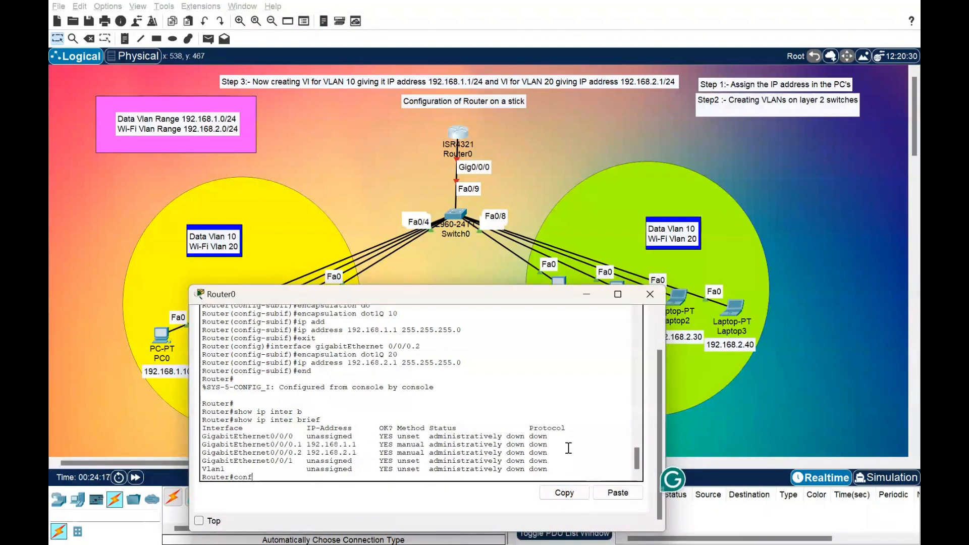
pyautogui.press('Return')
pyautogui.write('int')
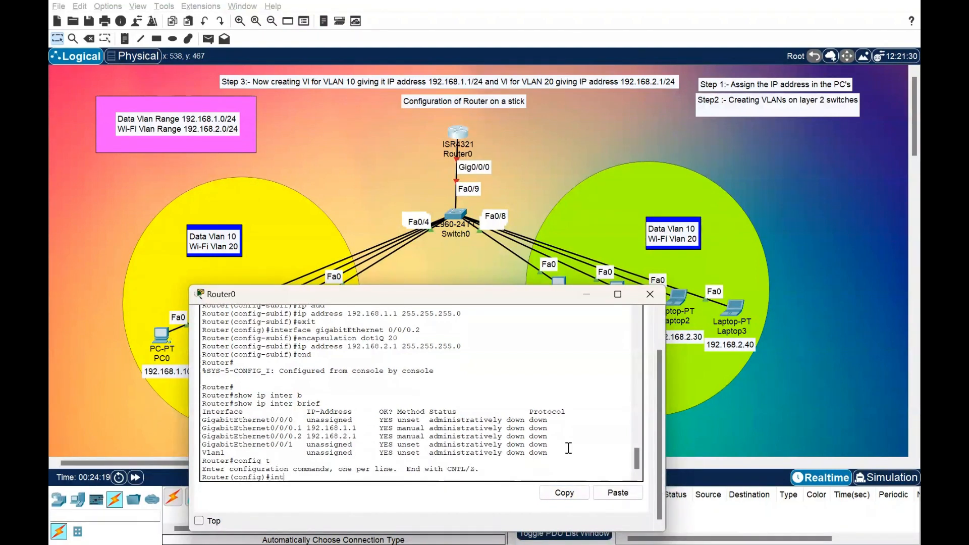
pyautogui.write('e')
pyautogui.press('Tab')
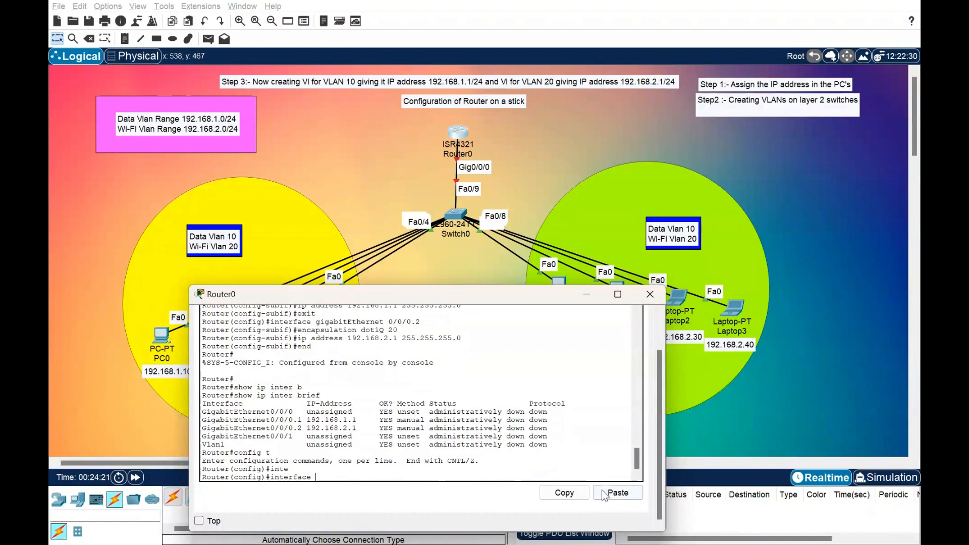
pyautogui.click(618, 493)
pyautogui.press('Return')
# Enable the physical interface GigabitEthernet0/0/0 with no sh.
pyautogui.write('o')
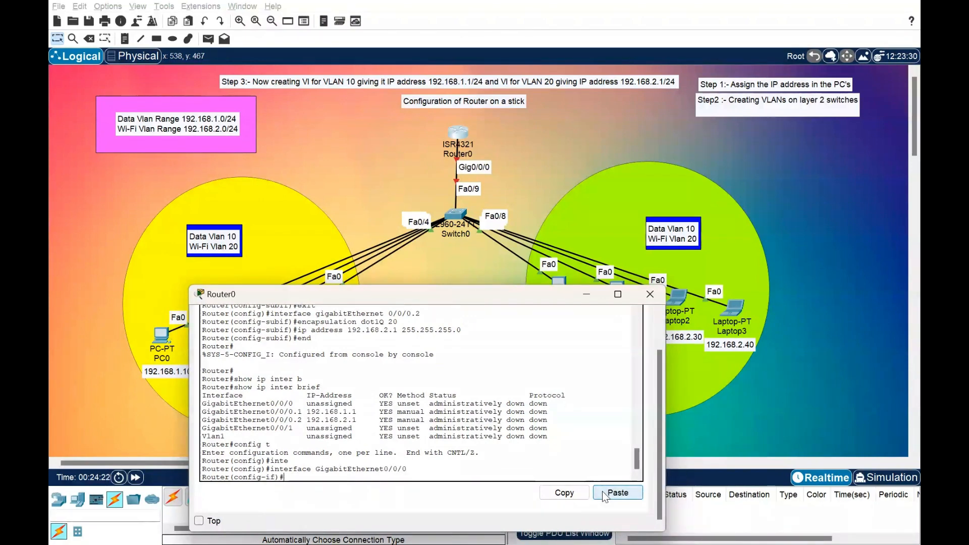
pyautogui.write('no sh')
pyautogui.press('Return')
pyautogui.press('Return')
pyautogui.press('Return')
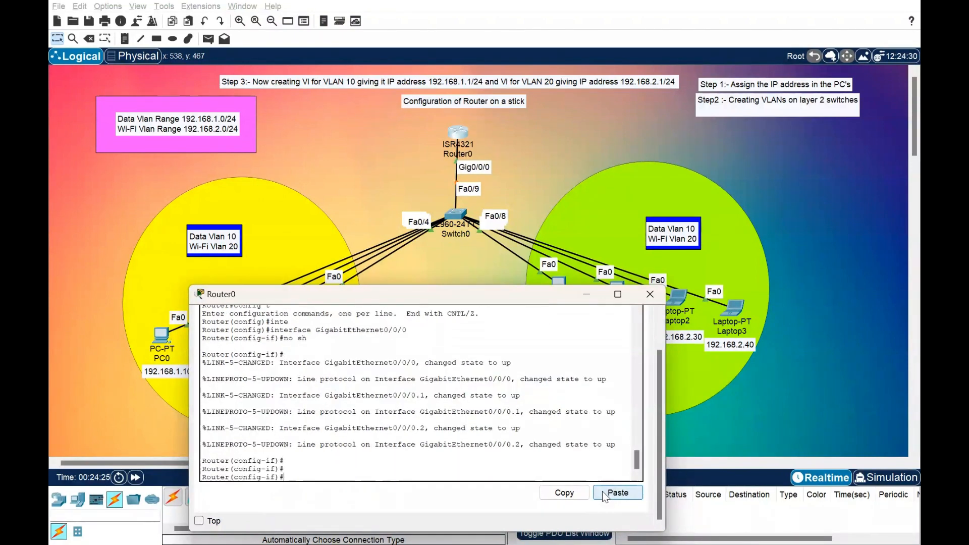
# End configuration mode and recheck the status of all router interfaces with show ip inter brief.
pyautogui.write('end')
pyautogui.press('Return')
pyautogui.press('Return')
pyautogui.write('show ip inter brief')
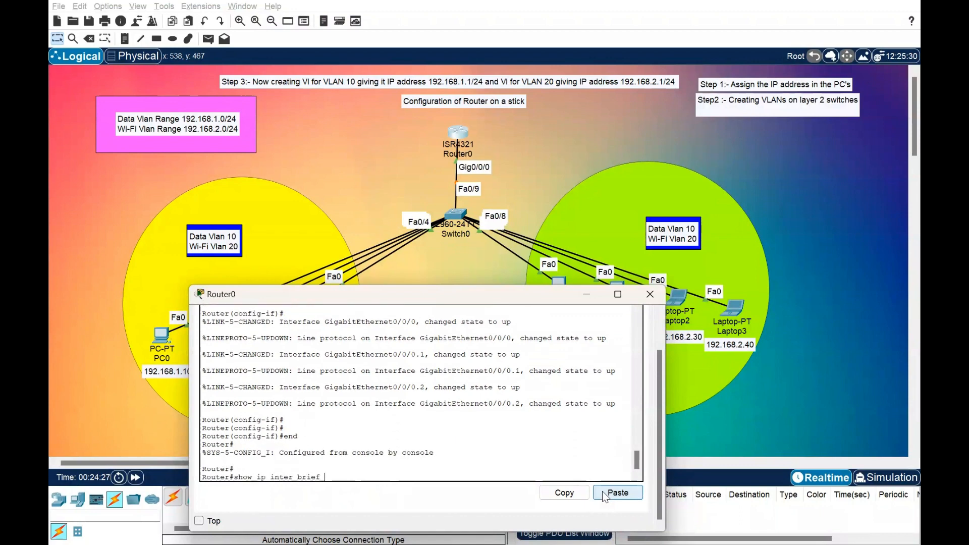
pyautogui.press('Return')
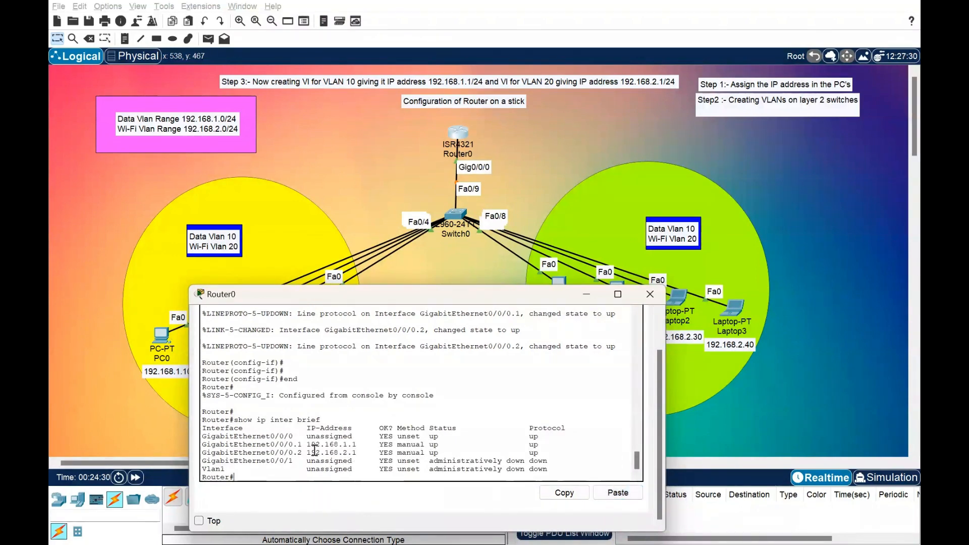
# Check the trunk port status on Switch0 with show interface trunk, then minimize the router and switch windows.
pyautogui.click(585, 296)
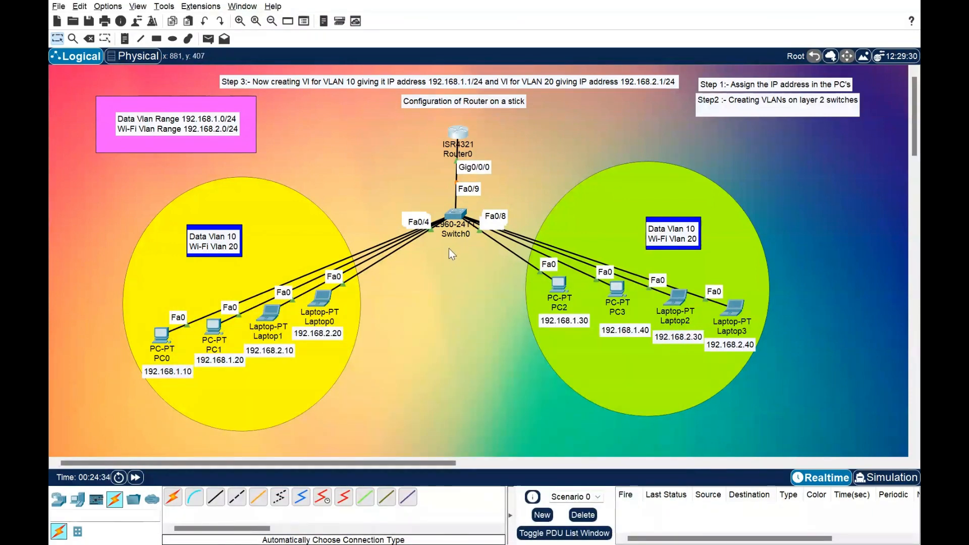
pyautogui.click(456, 217)
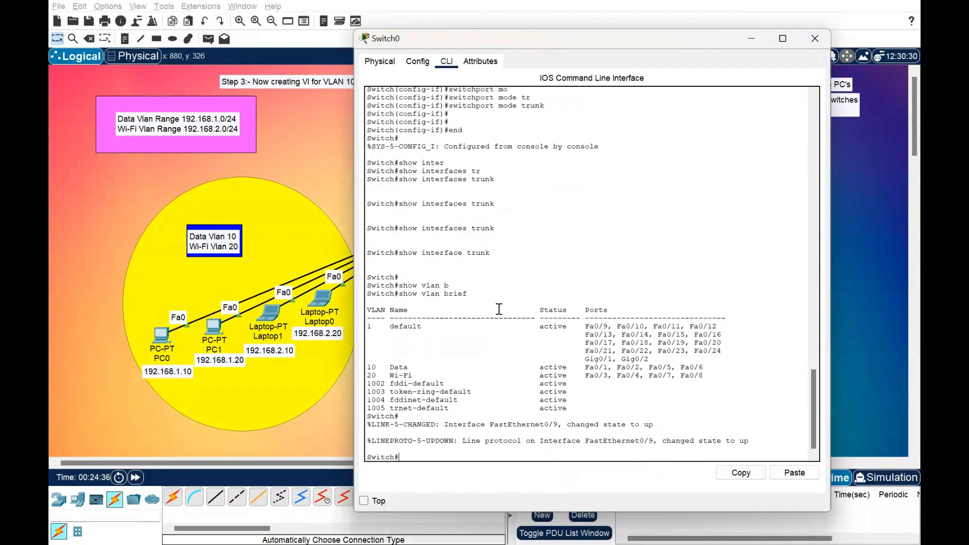
pyautogui.press('Return')
pyautogui.press('Return')
pyautogui.write('show interface trunk')
pyautogui.press('Return')
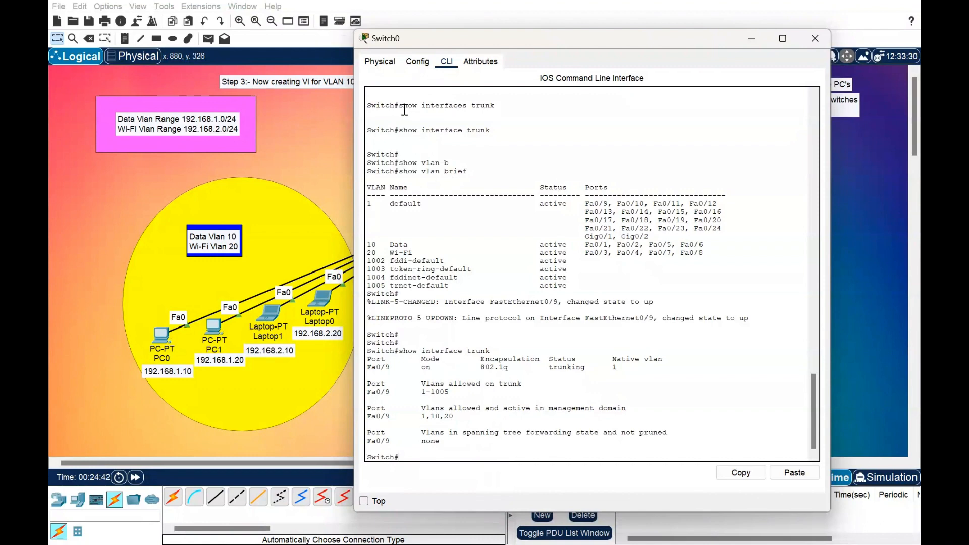
pyautogui.moveTo(608, 38); pyautogui.dragTo(571, 224)
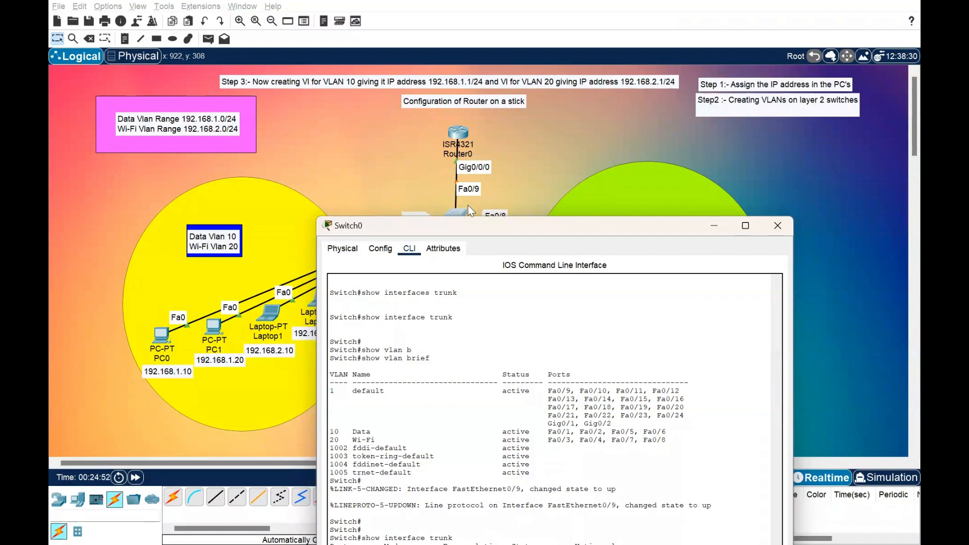
pyautogui.moveTo(500, 227); pyautogui.dragTo(536, 71)
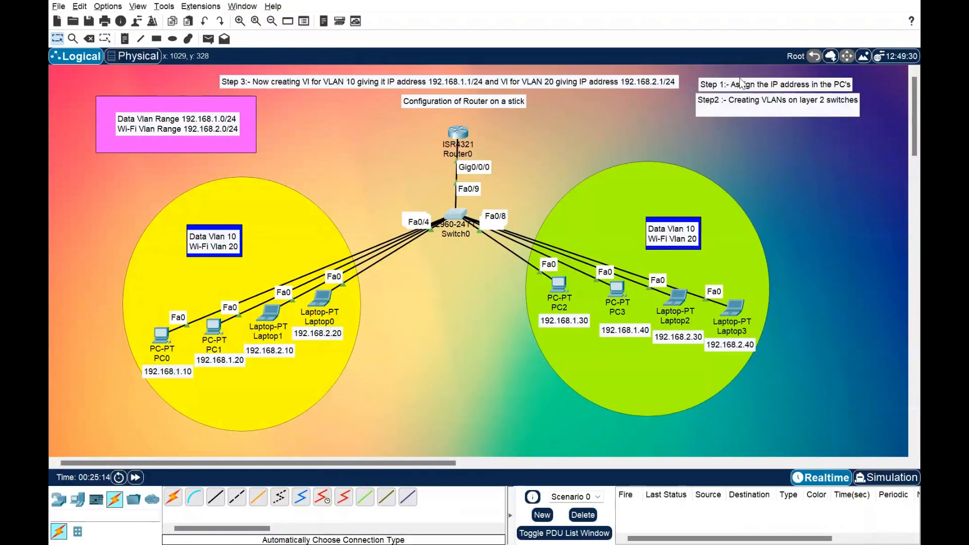
pyautogui.click(747, 79)
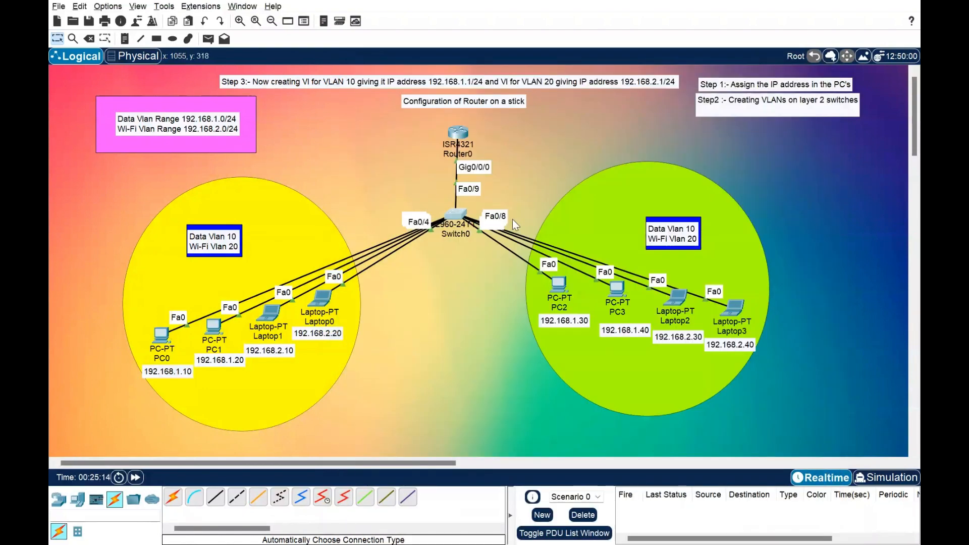
# Ping the VLAN 10 gateway 192.168.1.1 from PC0's command prompt.
pyautogui.click(163, 336)
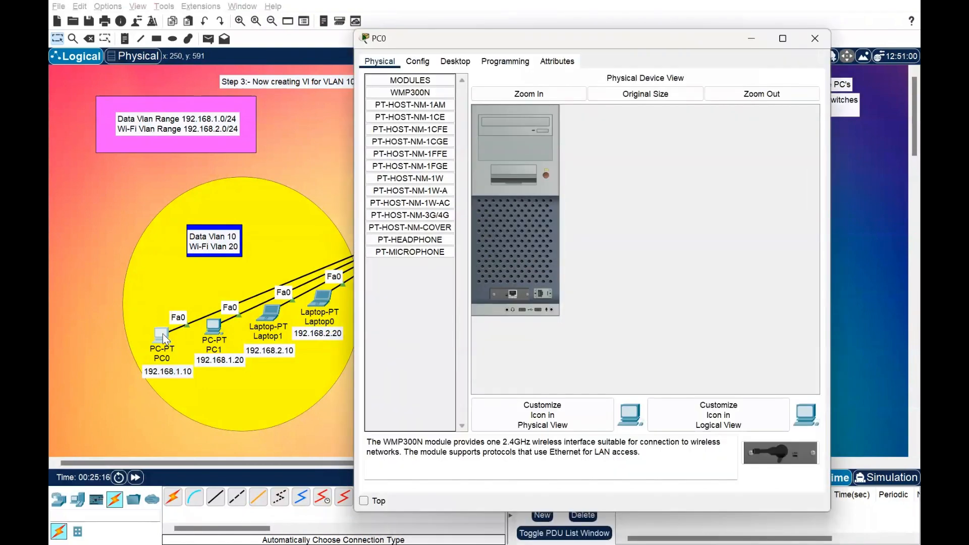
pyautogui.click(455, 62)
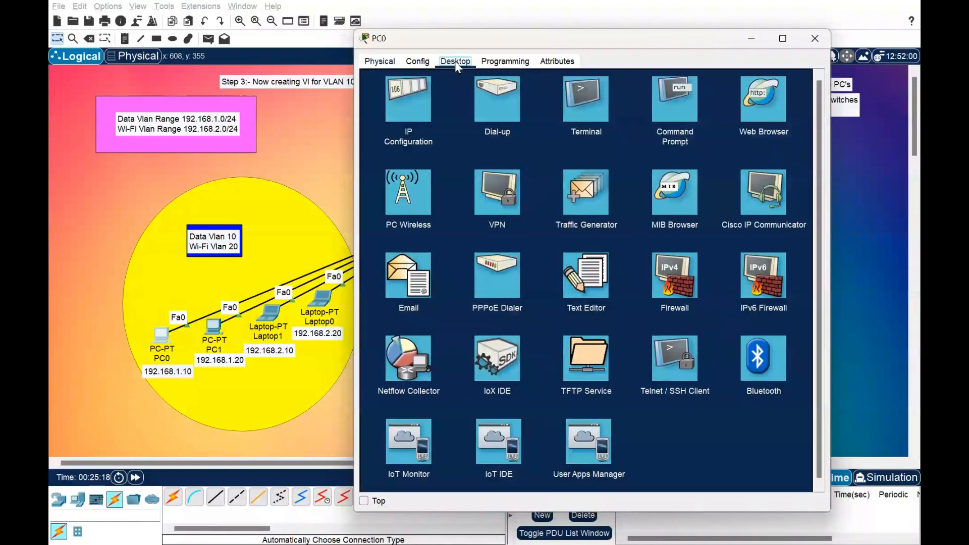
pyautogui.click(663, 115)
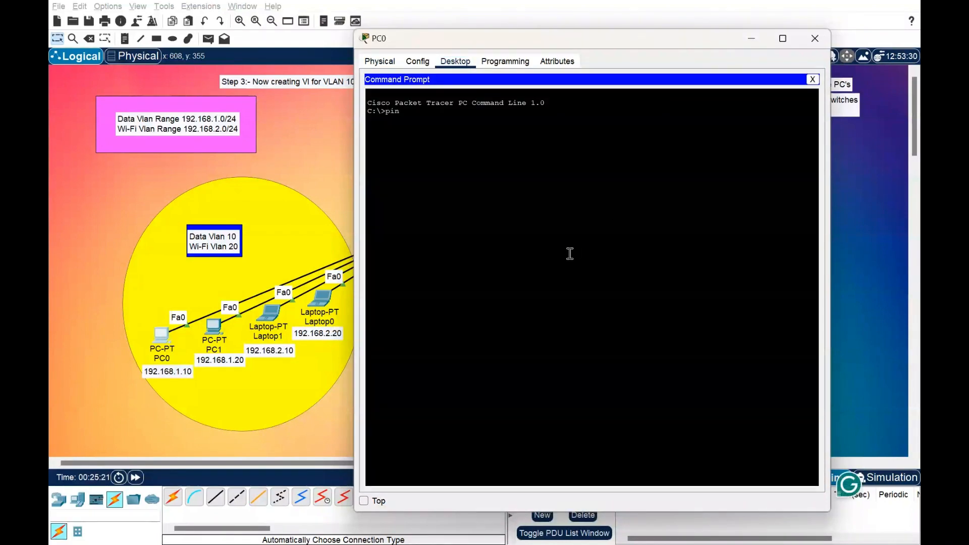
pyautogui.write('ping 191.')
pyautogui.press('BackSpace')
pyautogui.press('BackSpace')
pyautogui.write('2')
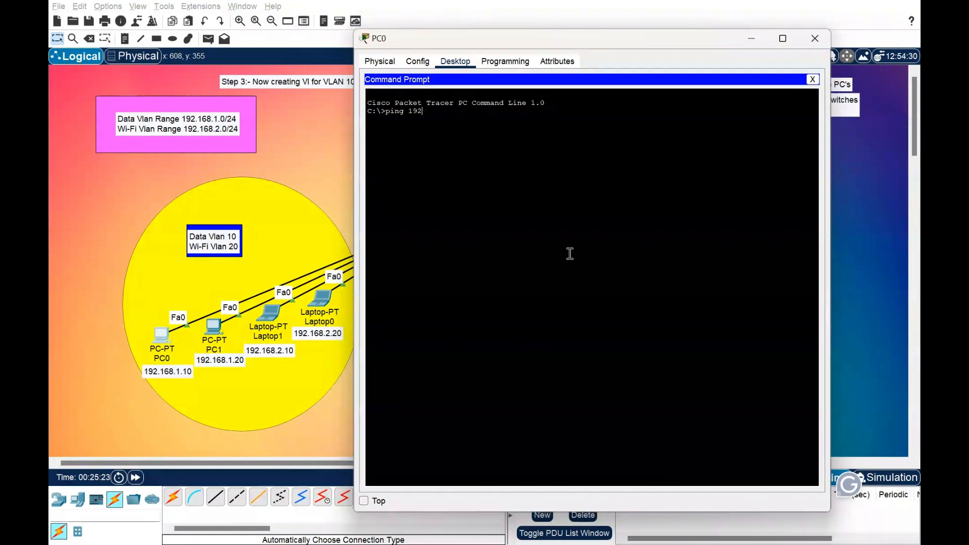
pyautogui.write('.168.1.1')
pyautogui.press('Return')
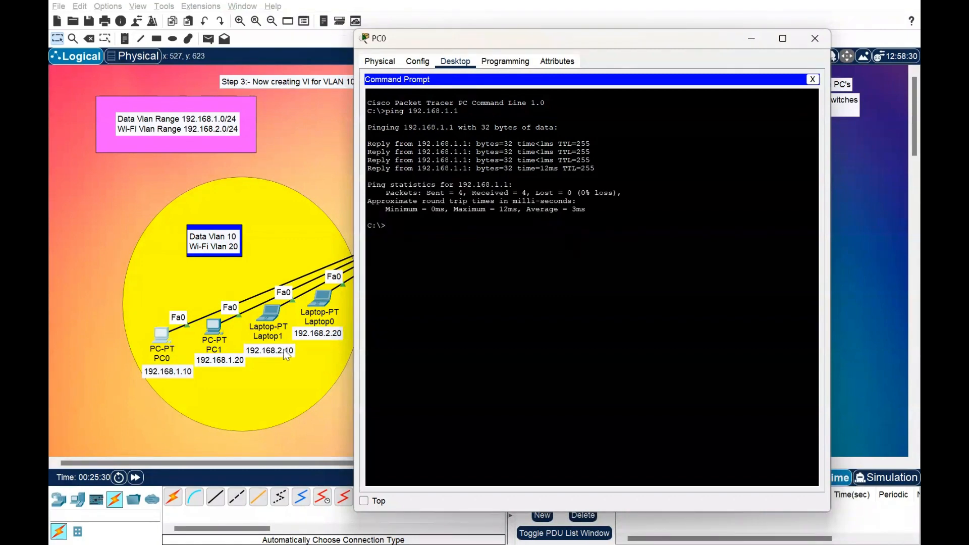
# Ping the VLAN 20 gateway 192.168.2.1 from PC0.
pyautogui.press('Up')
pyautogui.press('BackSpace')
pyautogui.press('BackSpace')
pyautogui.press('BackSpace')
pyautogui.write('2.1')
pyautogui.press('Return')
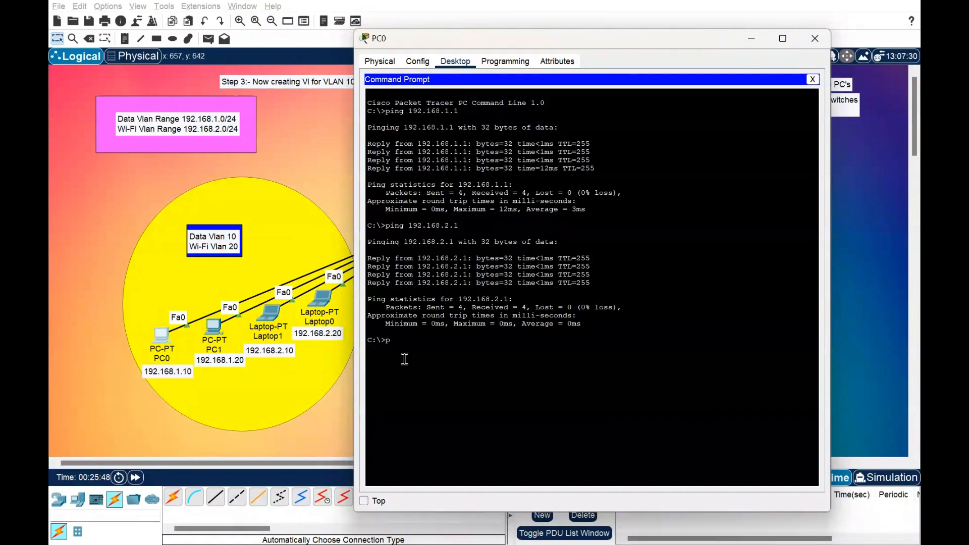
# Test inter-VLAN connectivity from PC0 by pinging Laptop1 at 192.168.2.10 and Laptop2 at 192.168.2.30, then minimize PC0.
pyautogui.write('2.168.2.10')
pyautogui.press('Return')
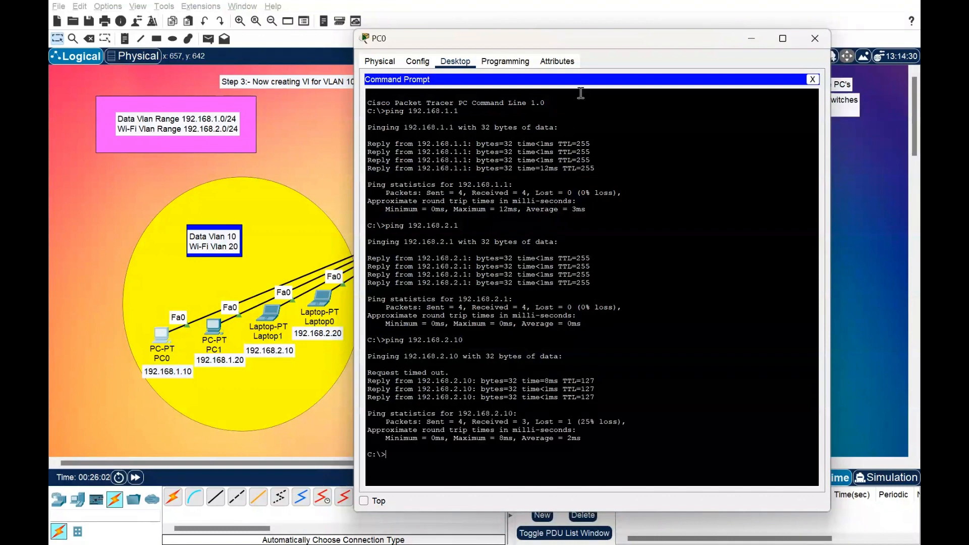
pyautogui.moveTo(586, 38); pyautogui.dragTo(341, 36)
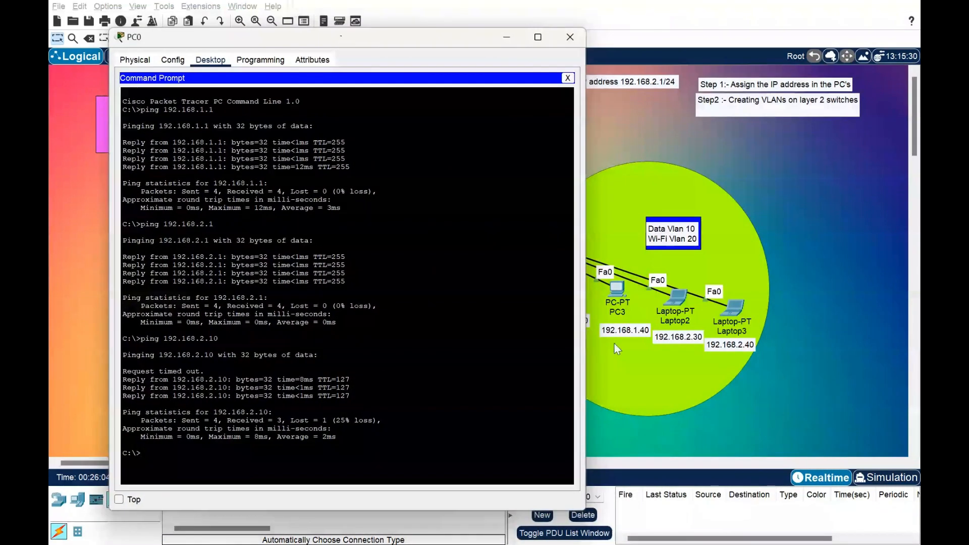
pyautogui.press('Up')
pyautogui.press('BackSpace')
pyautogui.press('BackSpace')
pyautogui.write('30')
pyautogui.press('Return')
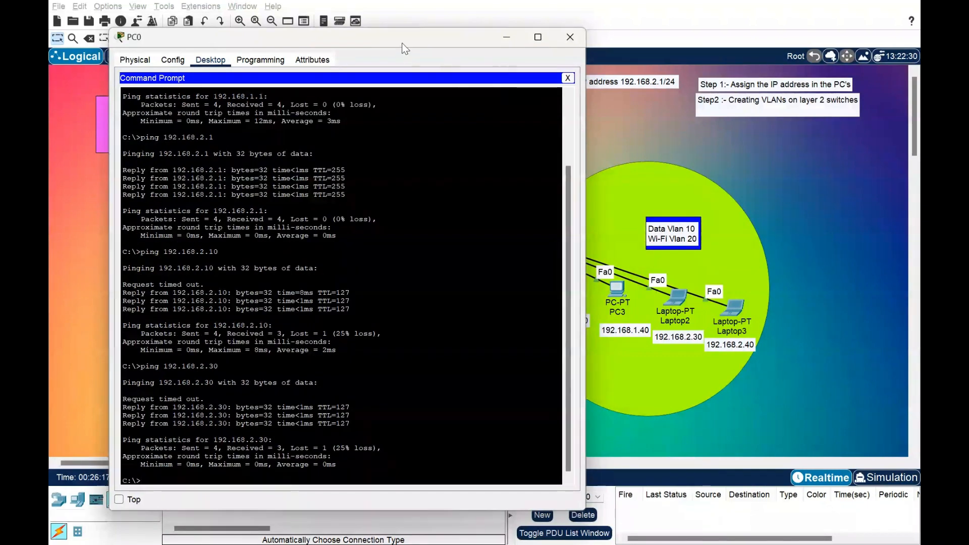
pyautogui.moveTo(402, 44); pyautogui.dragTo(660, 88)
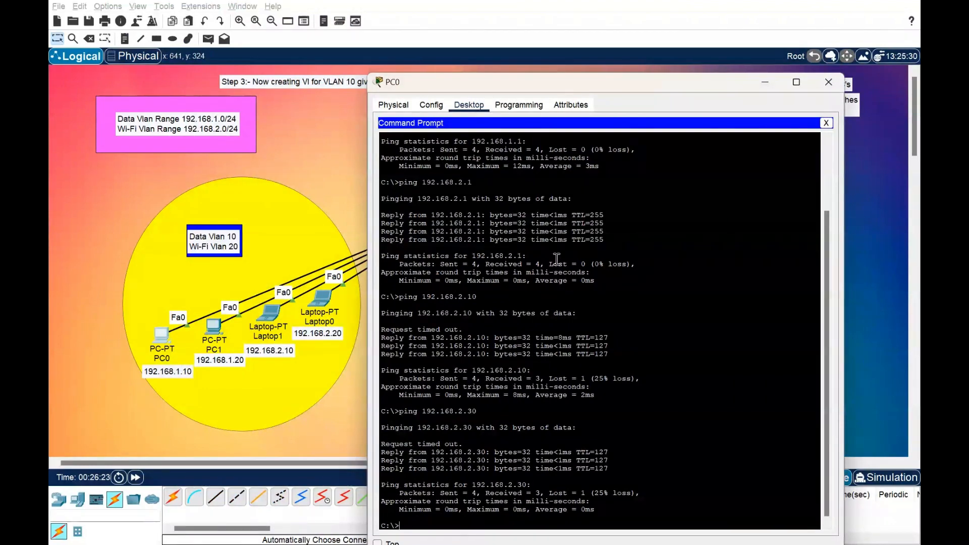
pyautogui.click(765, 84)
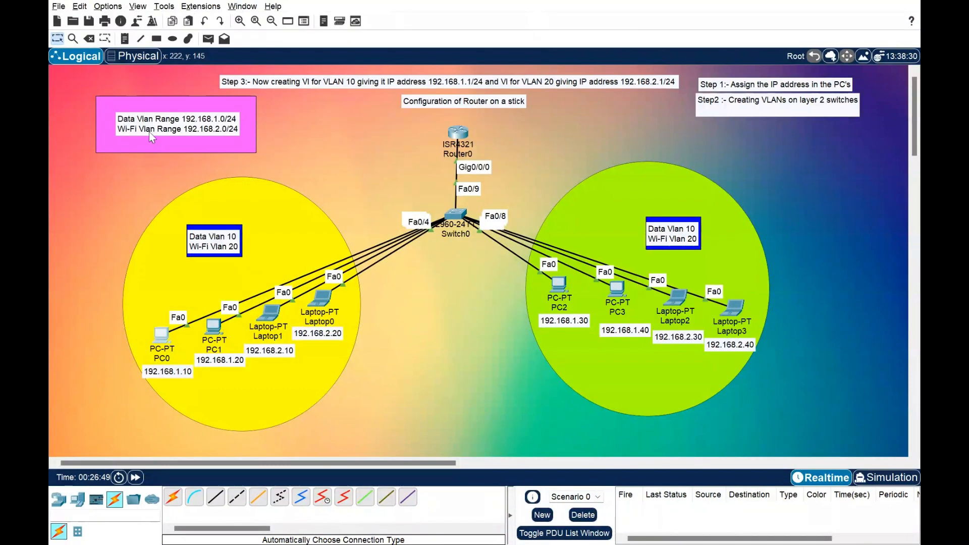
# Review the Data and Wi-Fi VLAN entries and their ports in Switch0's VLAN listing, then minimize the switch window.
pyautogui.click(457, 216)
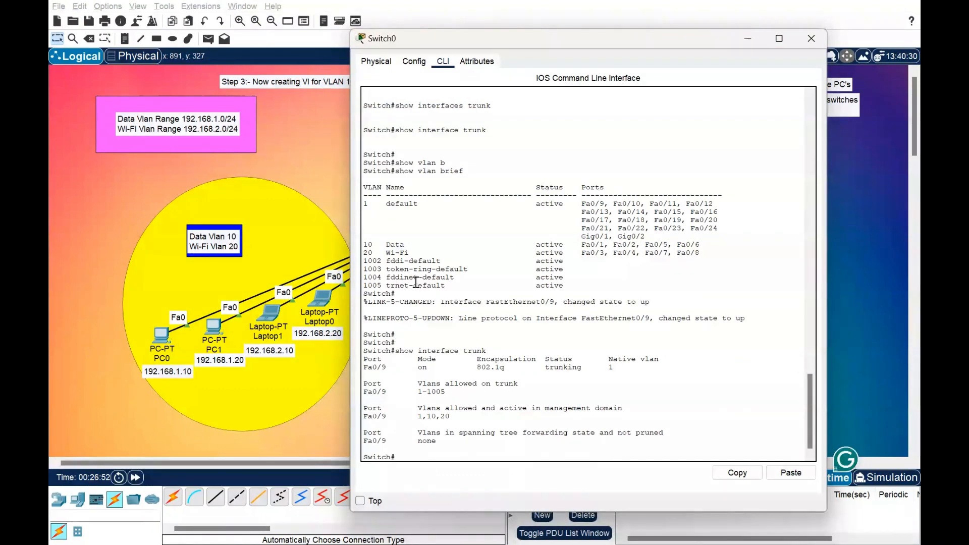
pyautogui.moveTo(387, 253); pyautogui.dragTo(407, 253)
pyautogui.moveTo(577, 39); pyautogui.dragTo(486, 89)
pyautogui.moveTo(322, 304); pyautogui.dragTo(298, 295)
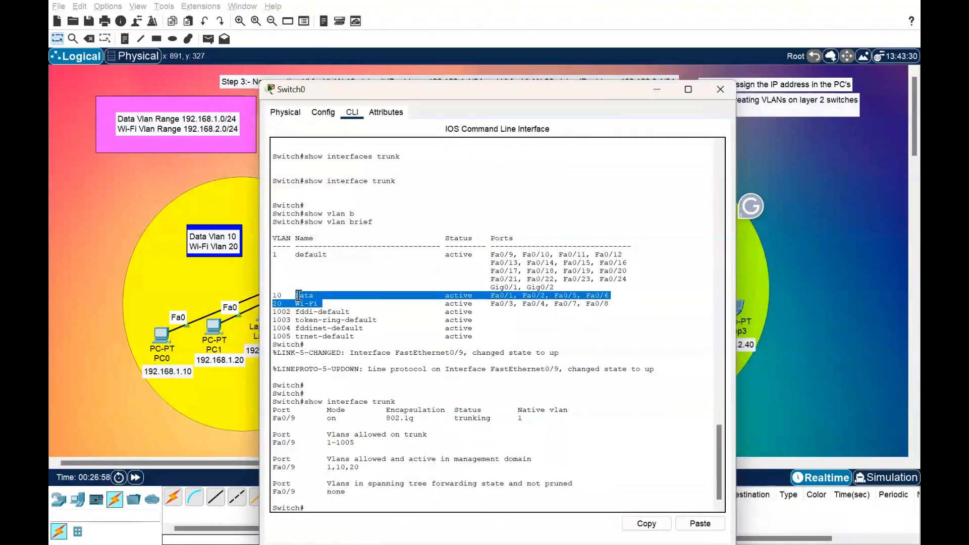
pyautogui.click(299, 295)
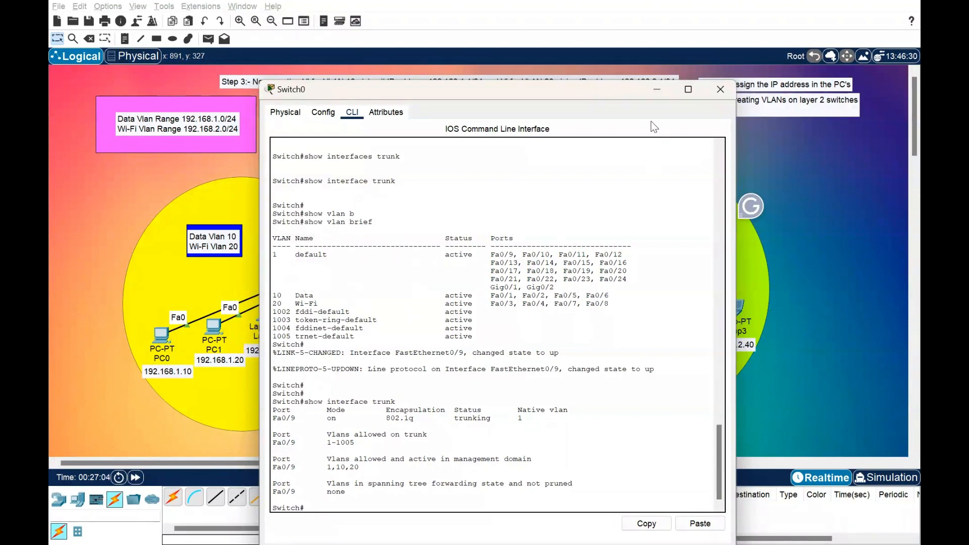
pyautogui.click(656, 91)
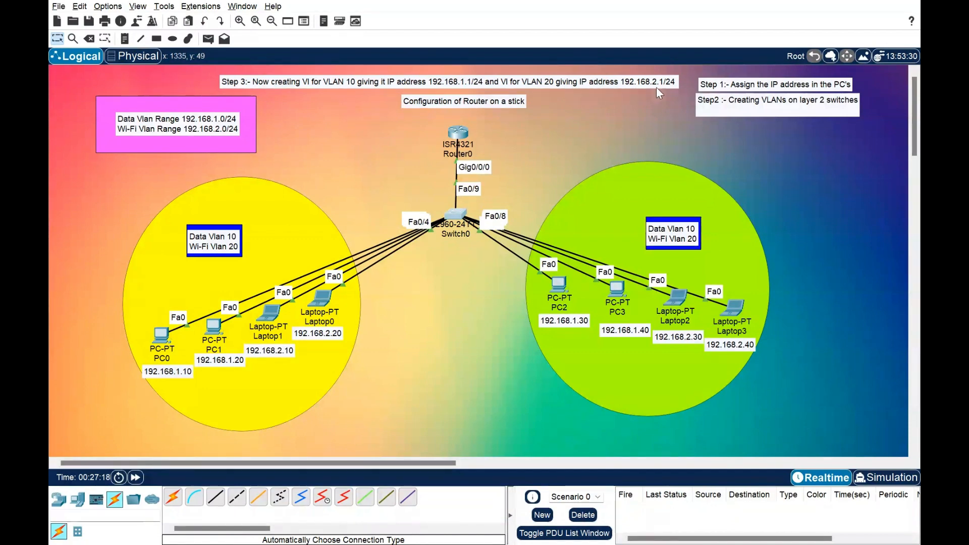
# Review the IP addresses of subinterfaces GigabitEthernet0/0/0.1 and GigabitEthernet0/0/0.2 in Router0's interface listing, then close the router window.
pyautogui.doubleClick(493, 100)
pyautogui.click(458, 134)
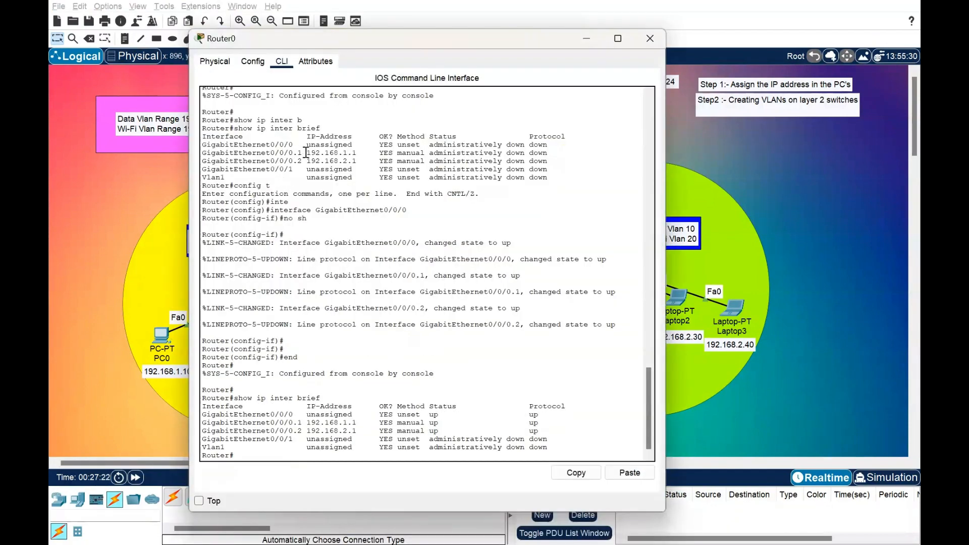
pyautogui.moveTo(303, 154); pyautogui.dragTo(205, 157)
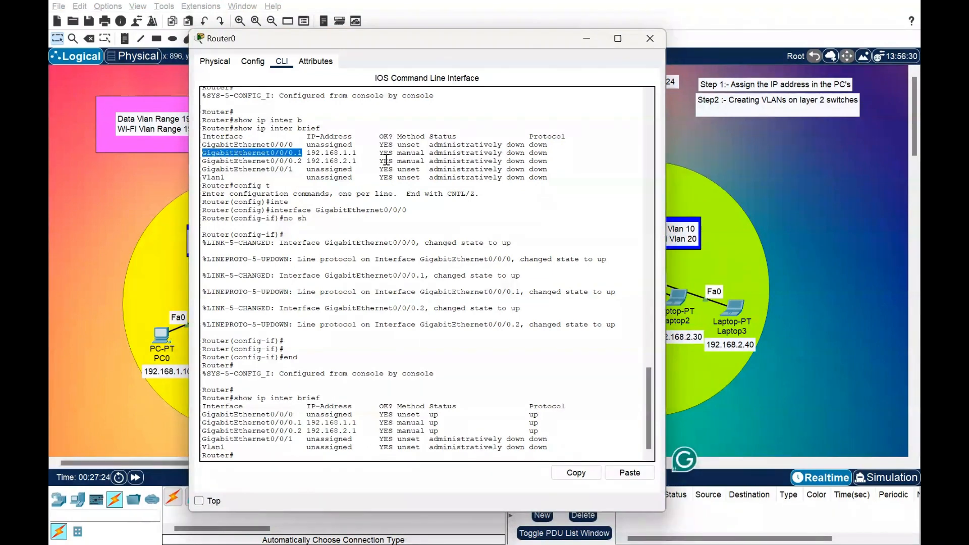
pyautogui.moveTo(361, 153); pyautogui.dragTo(320, 153)
pyautogui.moveTo(460, 32); pyautogui.dragTo(460, 118)
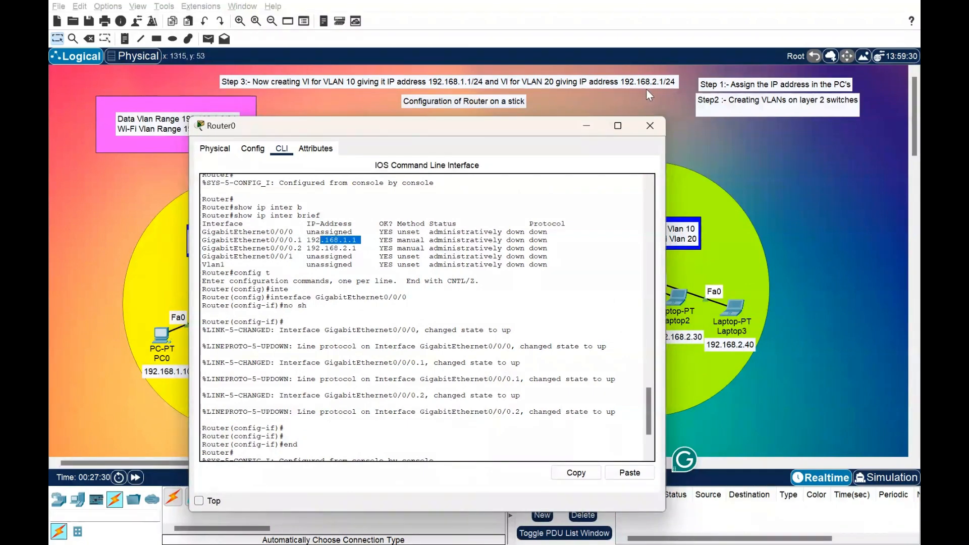
pyautogui.moveTo(357, 248); pyautogui.dragTo(307, 251)
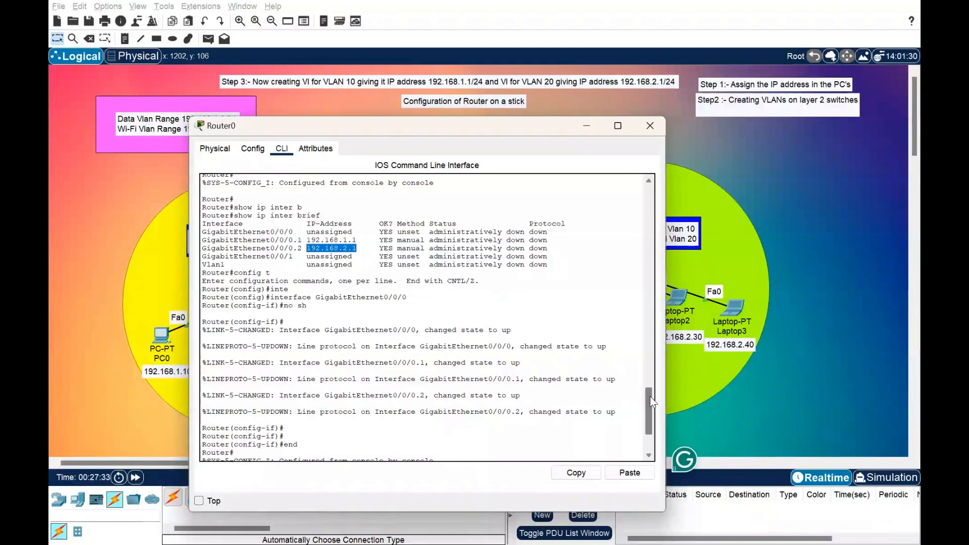
pyautogui.moveTo(650, 406); pyautogui.dragTo(650, 440)
pyautogui.click(651, 125)
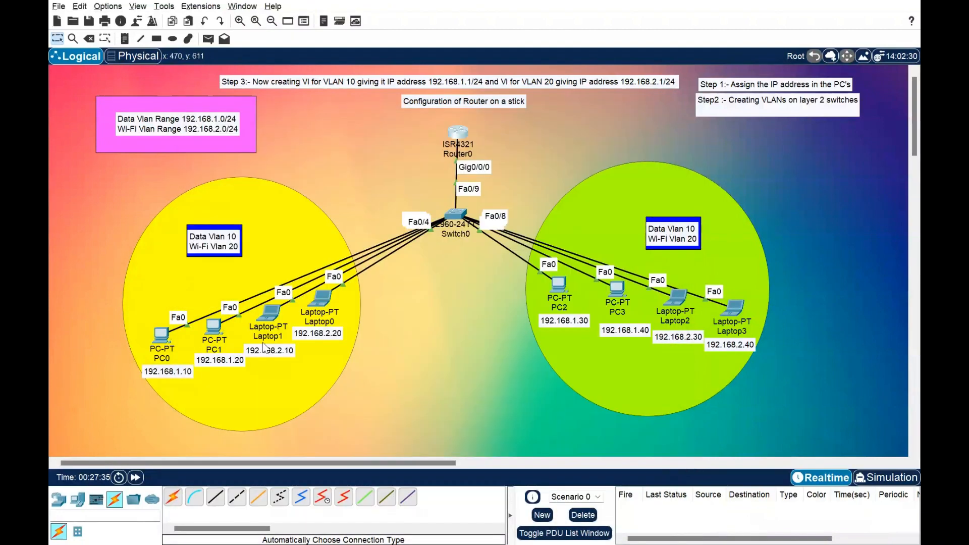